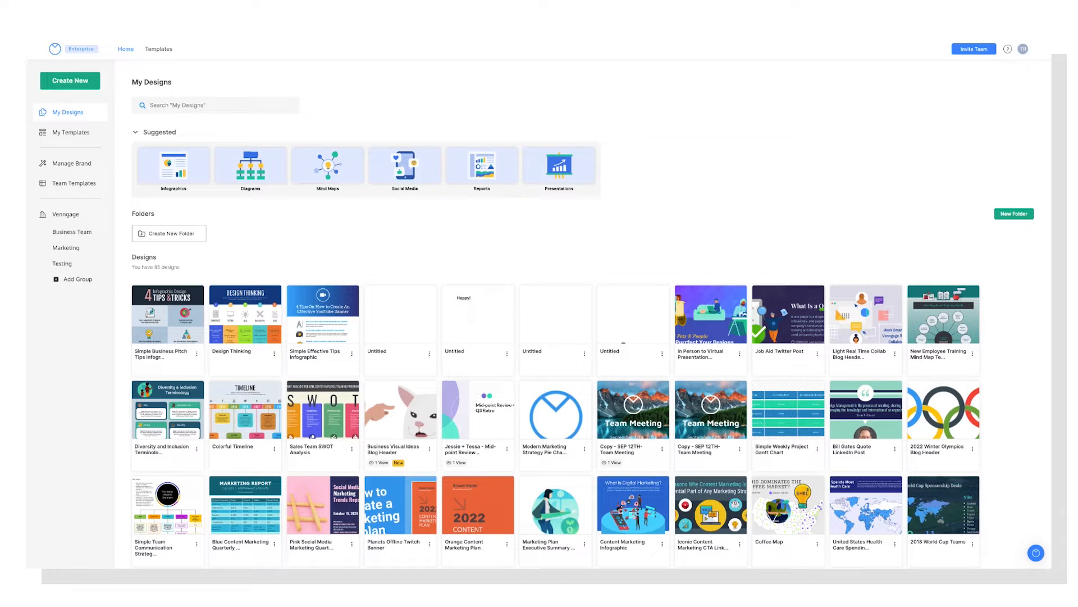
{"action": "left_click", "coordinate": [159, 49]}
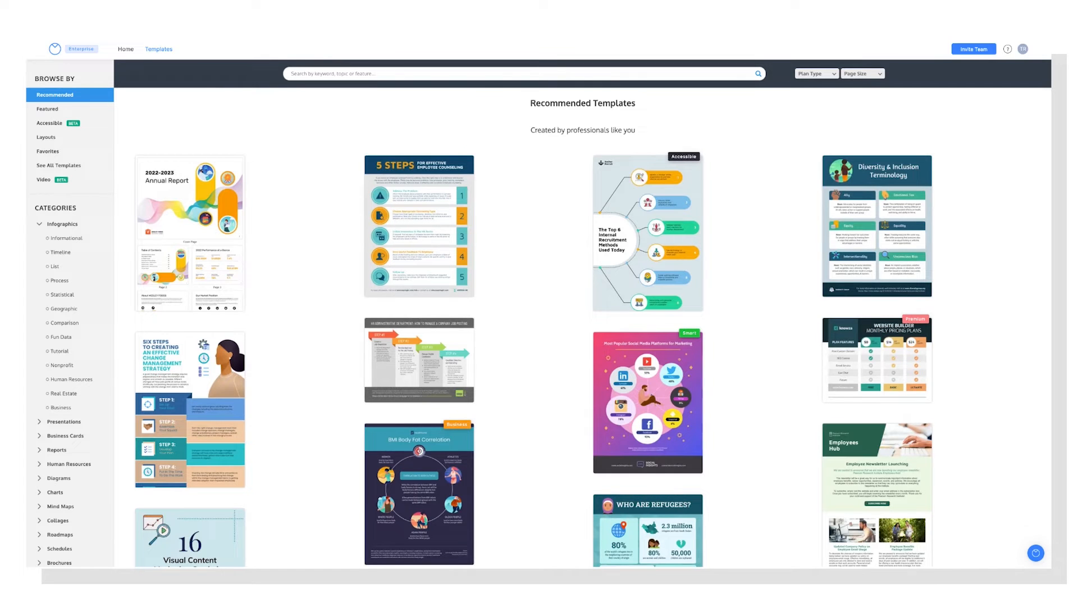
{"action": "left_click", "coordinate": [63, 420]}
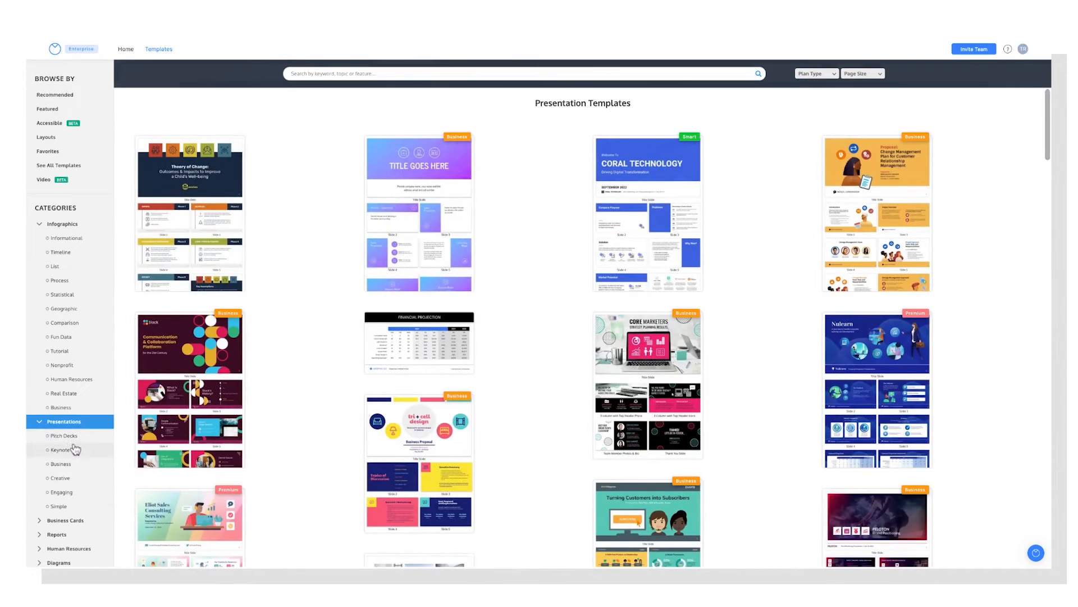
{"action": "scroll", "coordinate": [68, 338], "scroll_direction": "down", "scroll_amount": 2}
{"action": "left_click", "coordinate": [60, 469]}
{"action": "scroll", "coordinate": [67, 476], "scroll_direction": "down", "scroll_amount": 10}
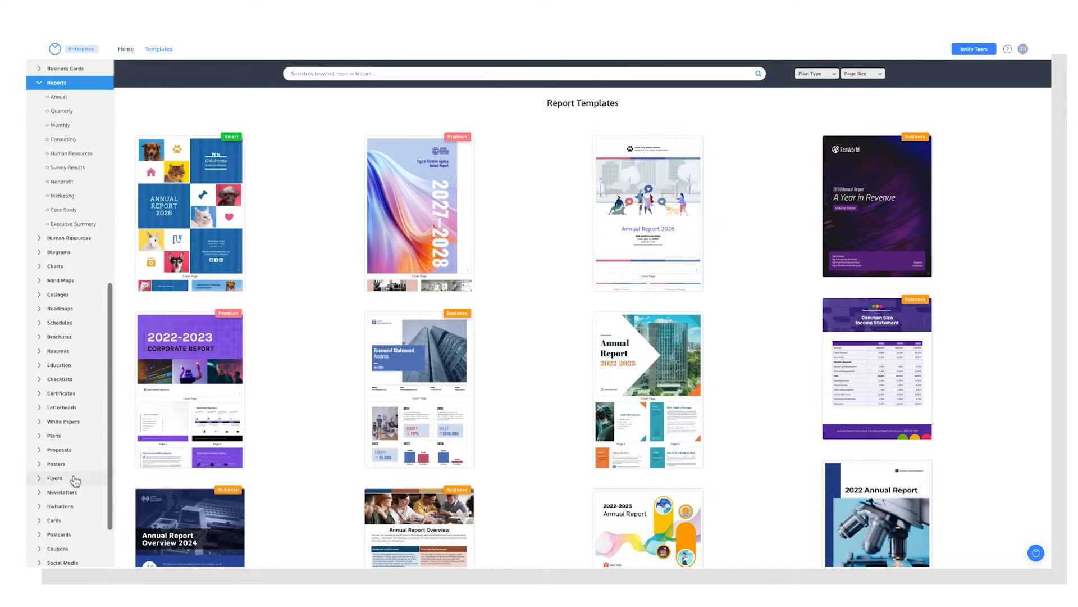
{"action": "scroll", "coordinate": [71, 472], "scroll_direction": "up", "scroll_amount": 8}
{"action": "scroll", "coordinate": [61, 389], "scroll_direction": "up", "scroll_amount": 8}
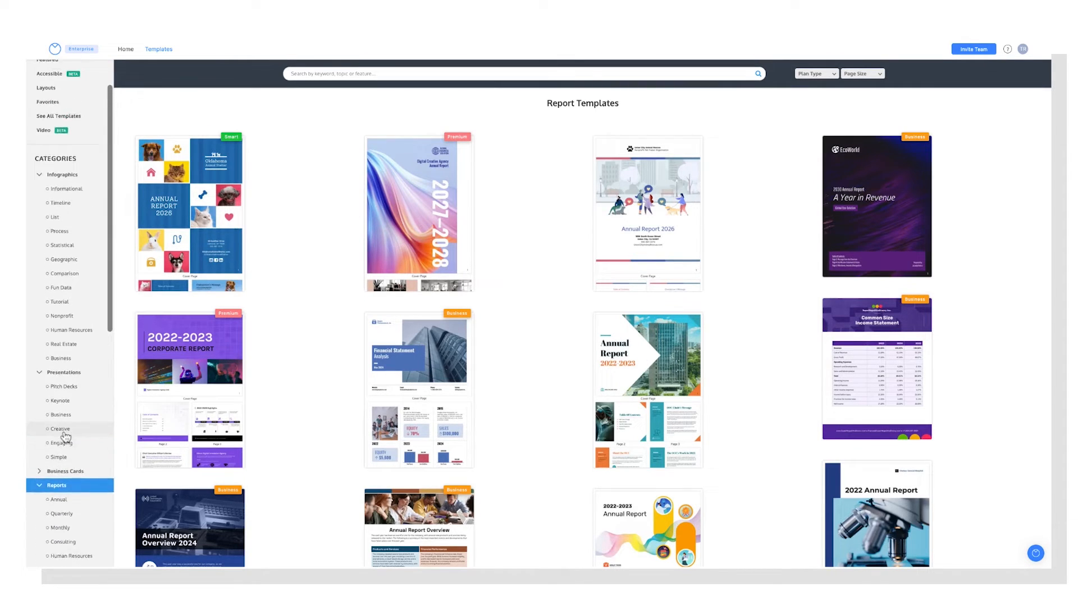
{"action": "left_click", "coordinate": [55, 94]}
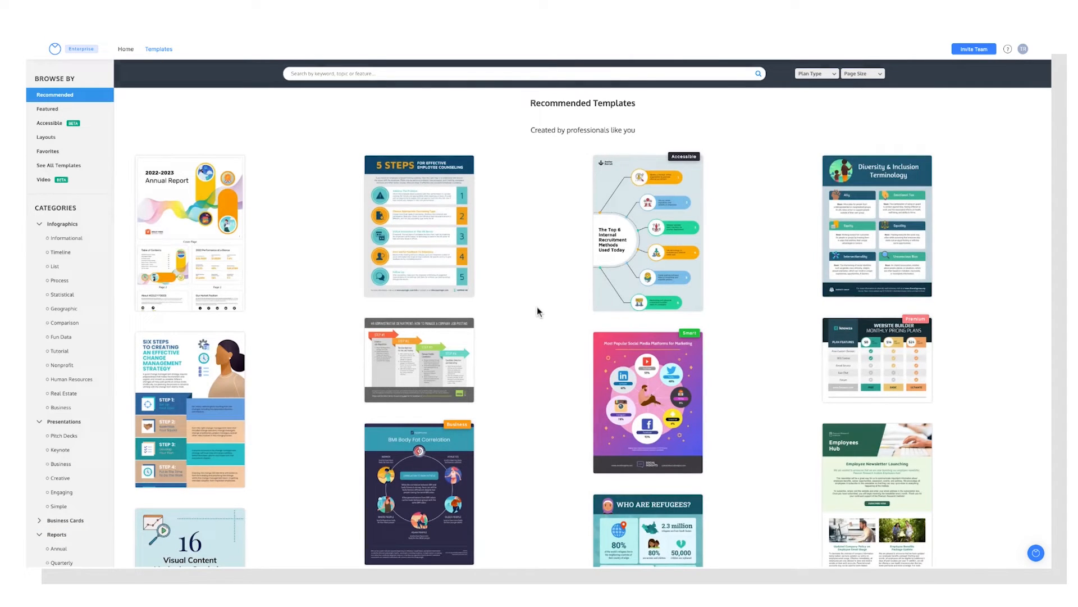
{"action": "scroll", "coordinate": [537, 308], "scroll_direction": "down", "scroll_amount": 3}
{"action": "left_click", "coordinate": [47, 109]}
{"action": "mouse_move", "coordinate": [419, 177]}
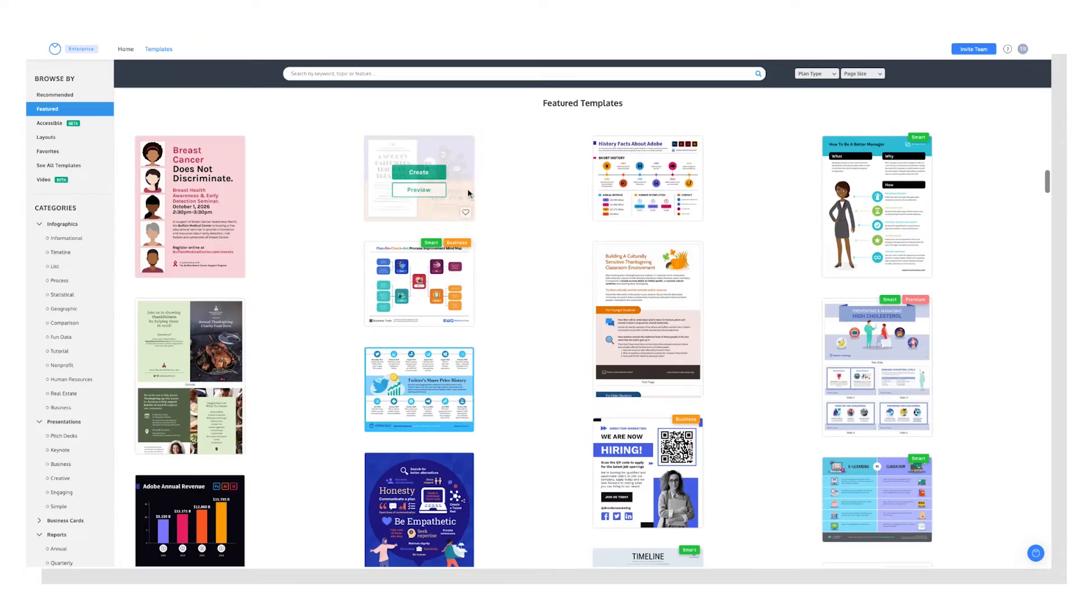
{"action": "scroll", "coordinate": [531, 307], "scroll_direction": "down", "scroll_amount": 3}
{"action": "scroll", "coordinate": [535, 312], "scroll_direction": "down", "scroll_amount": 2}
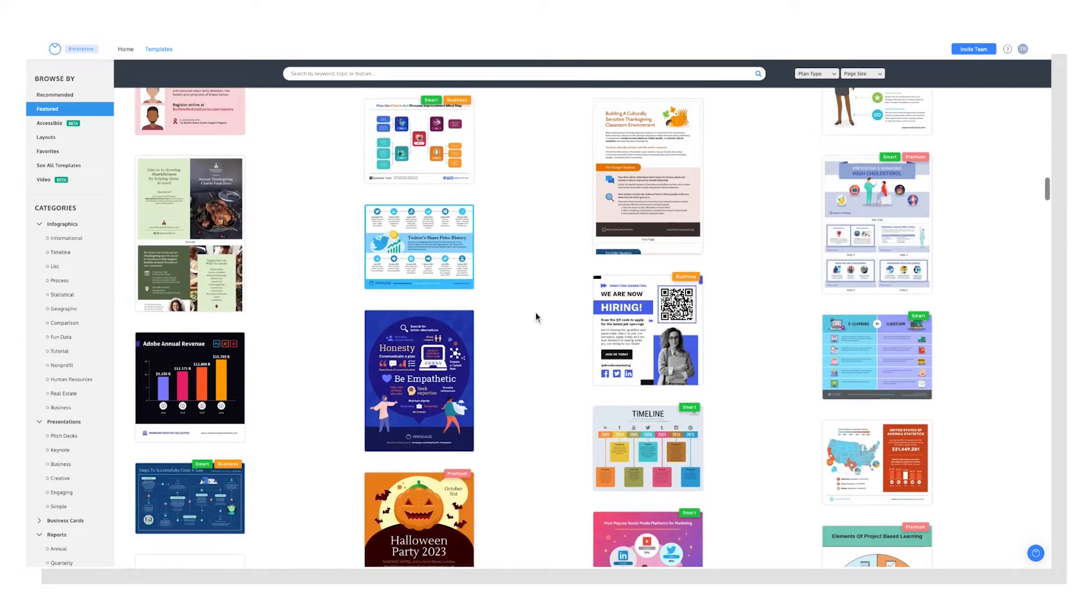
{"action": "scroll", "coordinate": [532, 329], "scroll_direction": "down", "scroll_amount": 1}
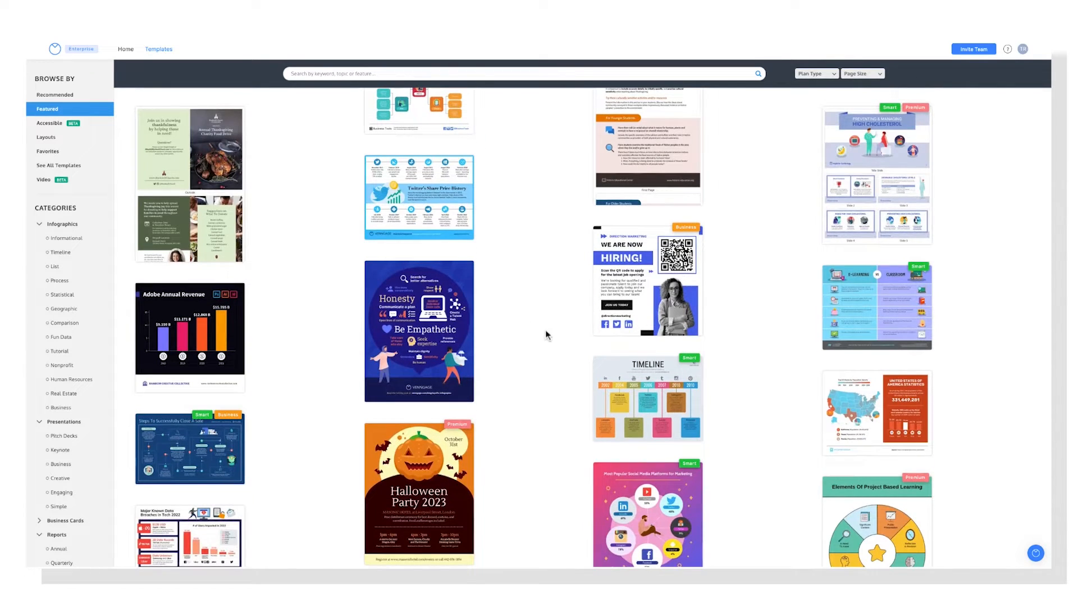
{"action": "scroll", "coordinate": [556, 337], "scroll_direction": "up", "scroll_amount": 2}
{"action": "scroll", "coordinate": [561, 352], "scroll_direction": "up", "scroll_amount": 1}
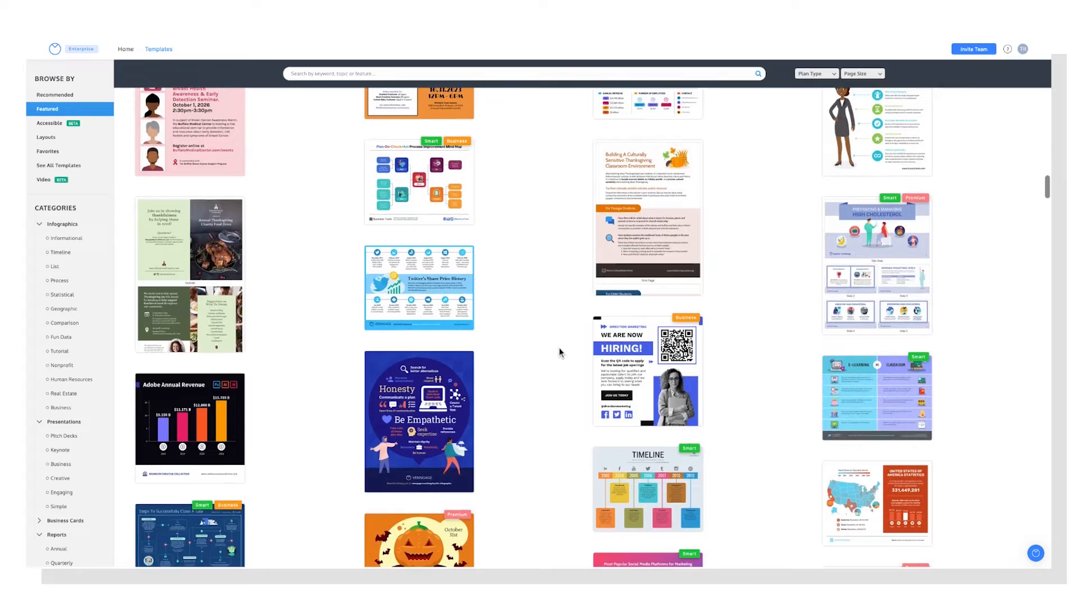
{"action": "scroll", "coordinate": [560, 353], "scroll_direction": "up", "scroll_amount": 2}
{"action": "scroll", "coordinate": [560, 353], "scroll_direction": "up", "scroll_amount": 2}
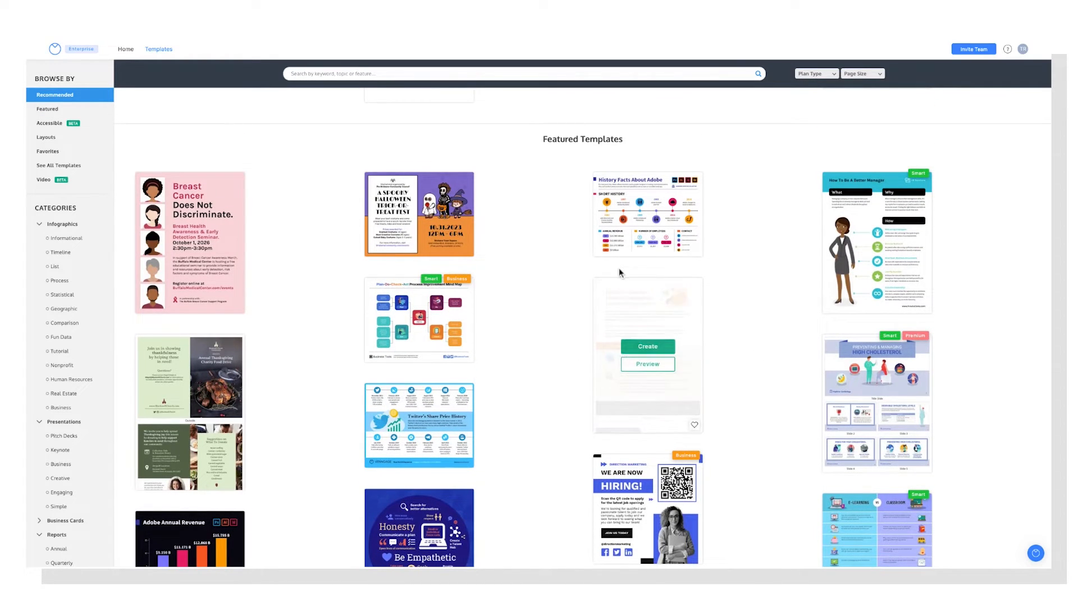
Search Infographics for 'simple infographic' and create from the 6 Business Pitch Deck Tips & Tricks template.
{"action": "left_click", "coordinate": [77, 225]}
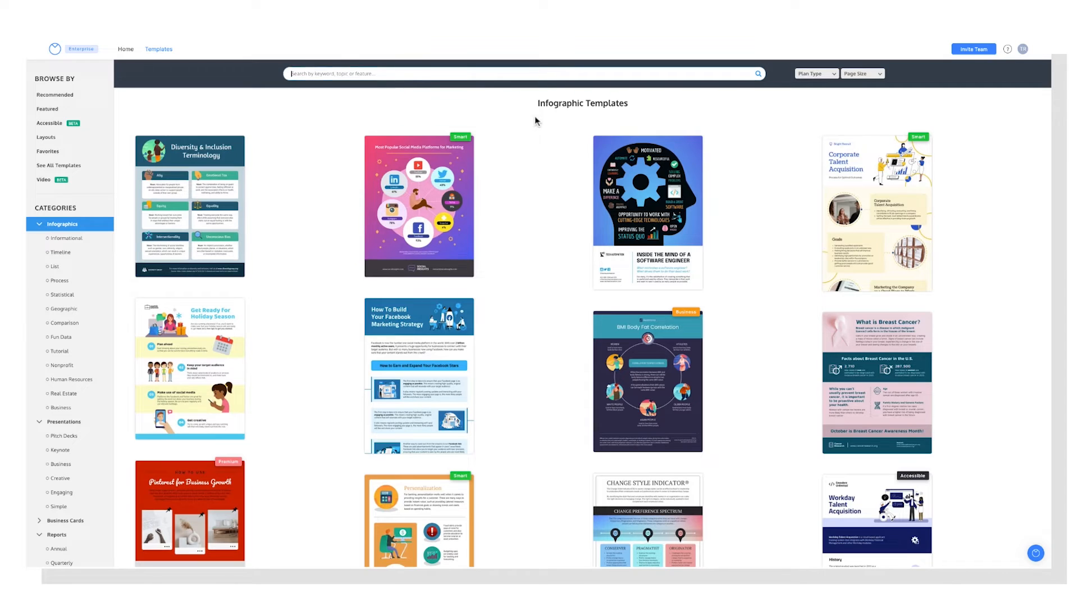
{"action": "type", "text": "simple infographic"}
{"action": "key", "text": "Return"}
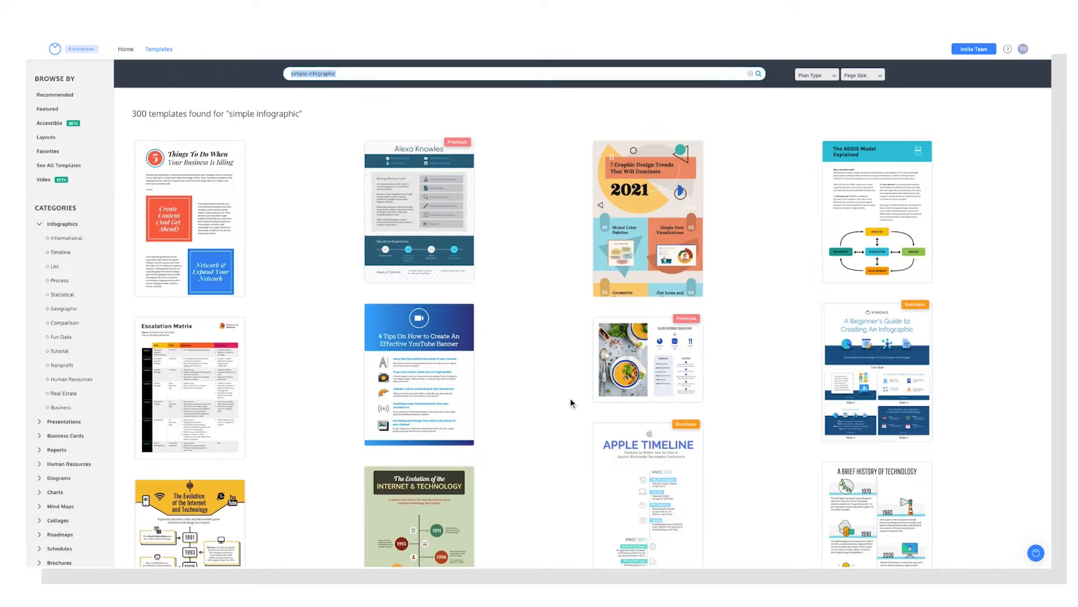
{"action": "scroll", "coordinate": [572, 391], "scroll_direction": "down", "scroll_amount": 3}
{"action": "scroll", "coordinate": [571, 392], "scroll_direction": "down", "scroll_amount": 3}
{"action": "scroll", "coordinate": [572, 391], "scroll_direction": "down", "scroll_amount": 2}
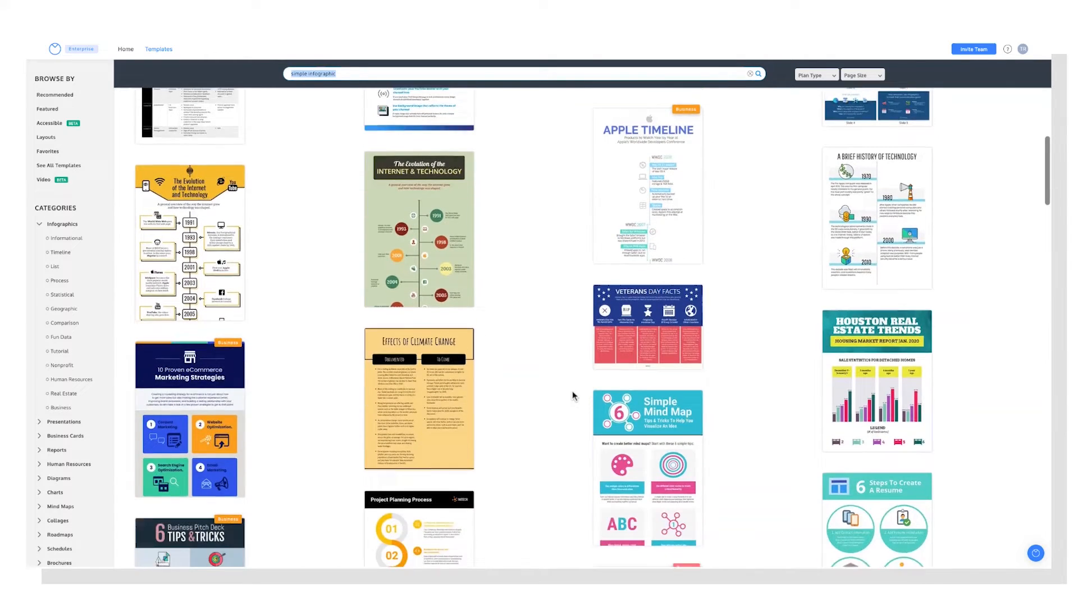
{"action": "scroll", "coordinate": [572, 390], "scroll_direction": "down", "scroll_amount": 2}
{"action": "scroll", "coordinate": [573, 391], "scroll_direction": "down", "scroll_amount": 3}
{"action": "scroll", "coordinate": [573, 391], "scroll_direction": "down", "scroll_amount": 2}
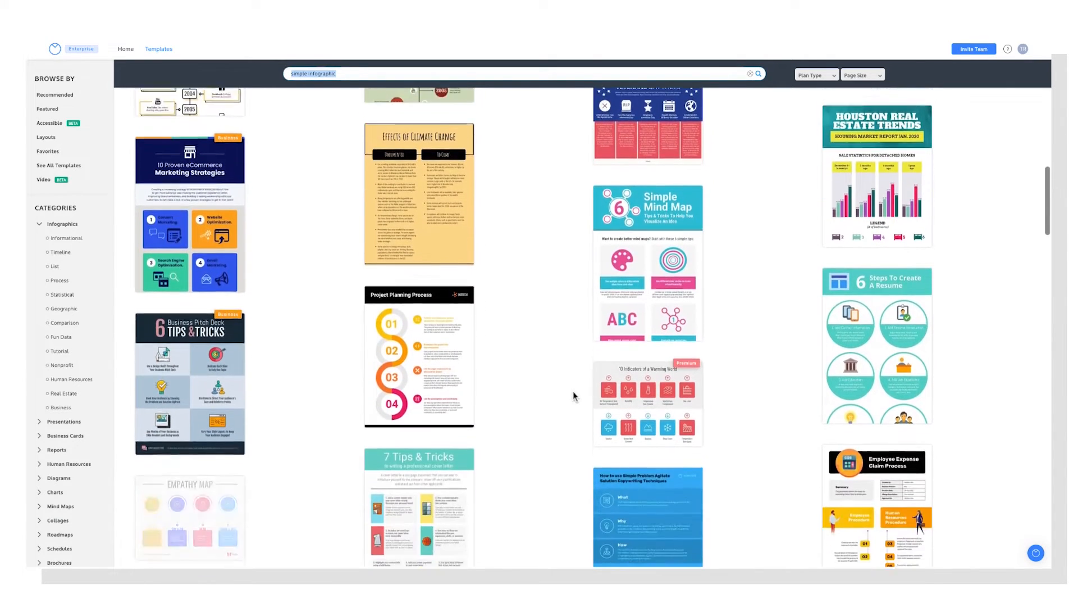
{"action": "scroll", "coordinate": [573, 391], "scroll_direction": "down", "scroll_amount": 1}
{"action": "scroll", "coordinate": [573, 391], "scroll_direction": "down", "scroll_amount": 1}
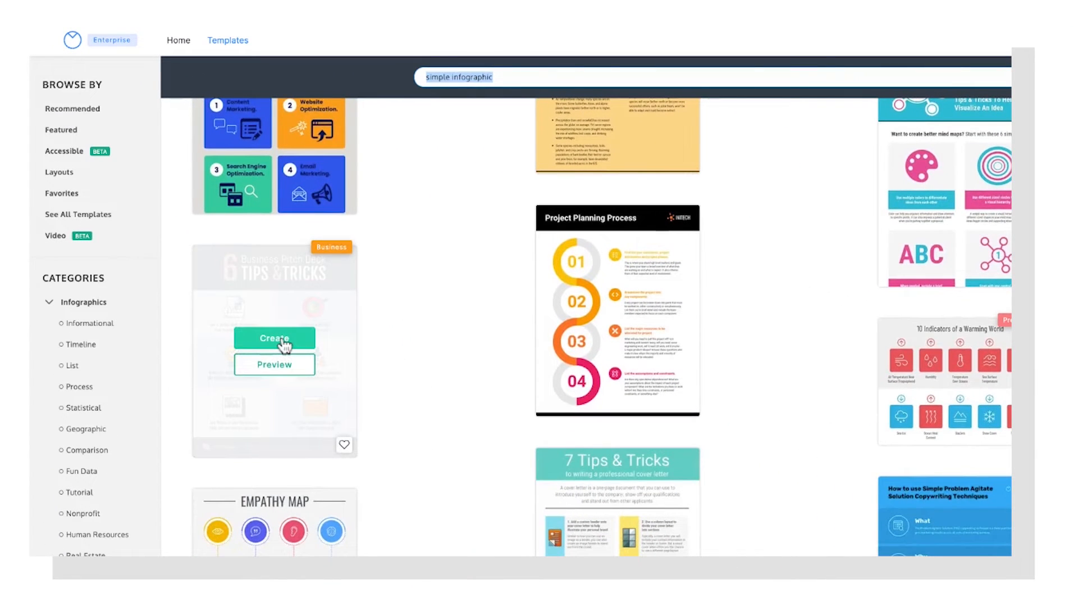
{"action": "mouse_move", "coordinate": [419, 356]}
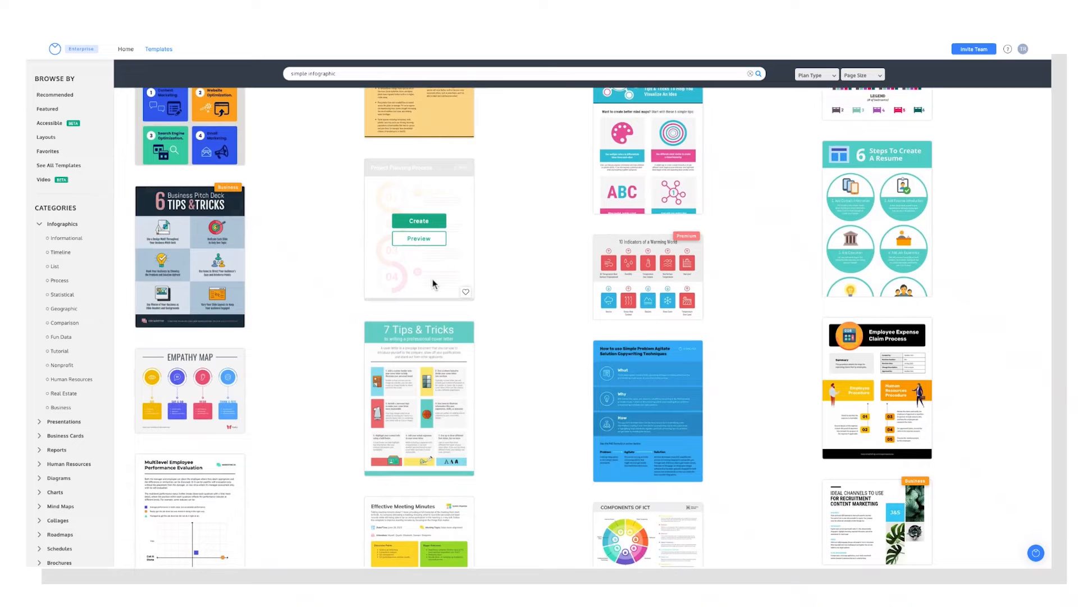
{"action": "left_click", "coordinate": [189, 244]}
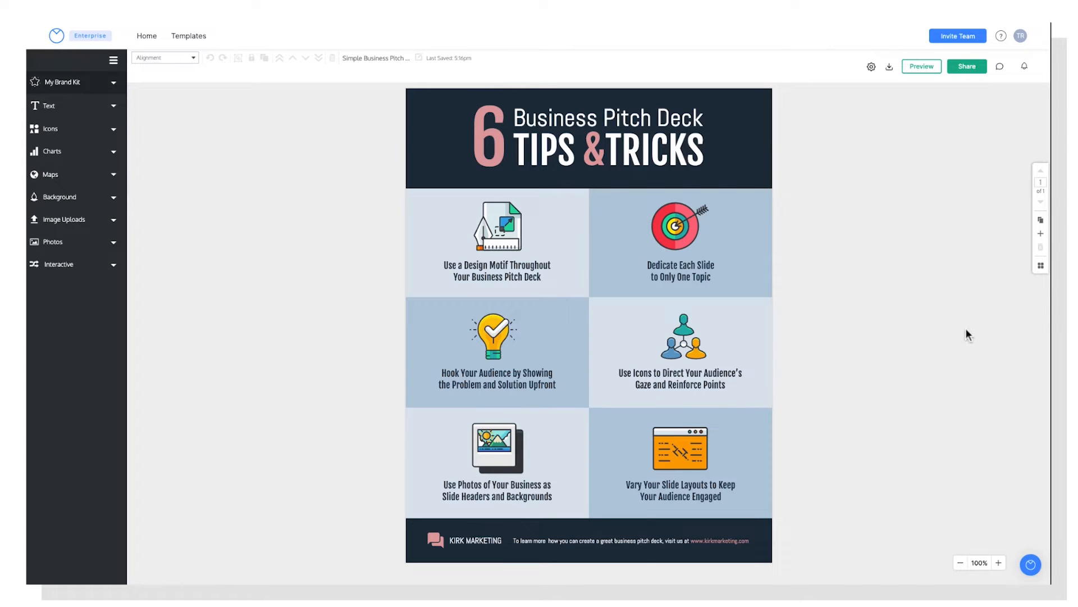
{"action": "left_click", "coordinate": [1031, 564]}
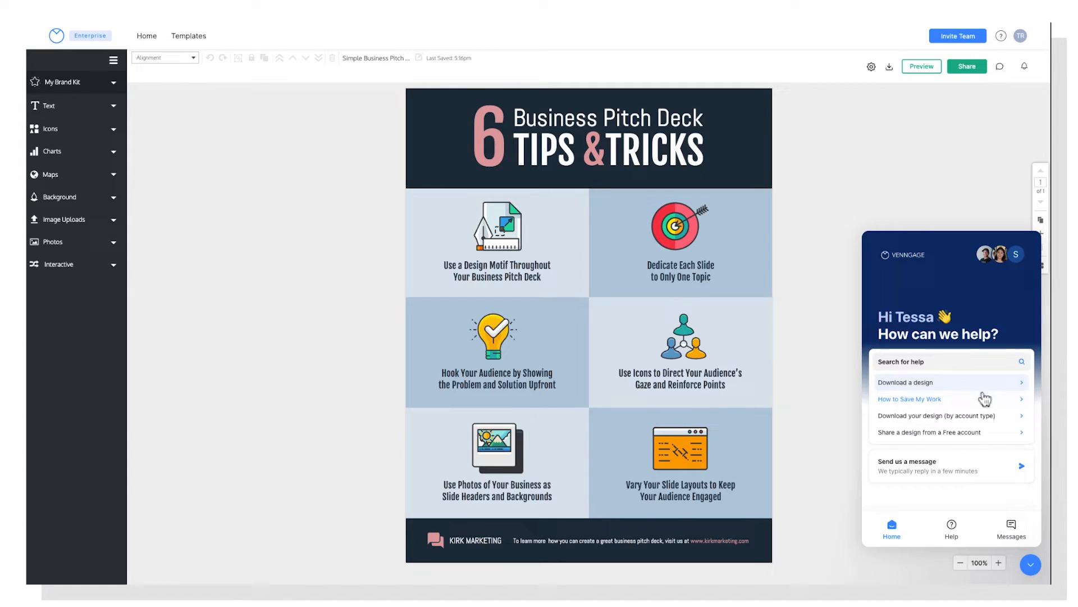
{"action": "left_click", "coordinate": [1031, 565]}
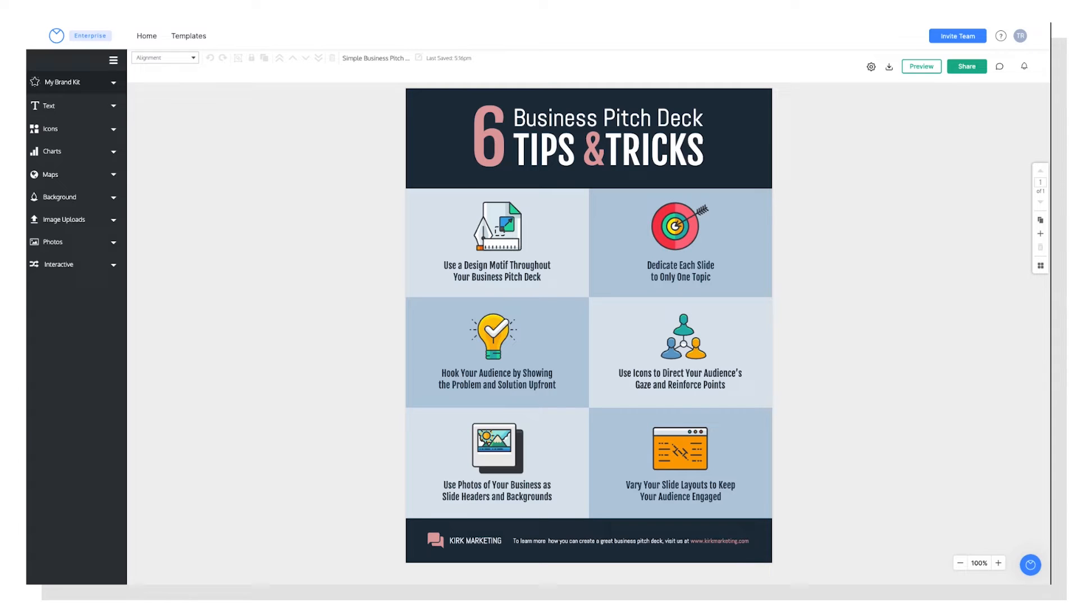
Replace 'Business Pitch Deck' in the title with 'Infographic Design' and select the new text.
{"action": "left_click", "coordinate": [649, 127]}
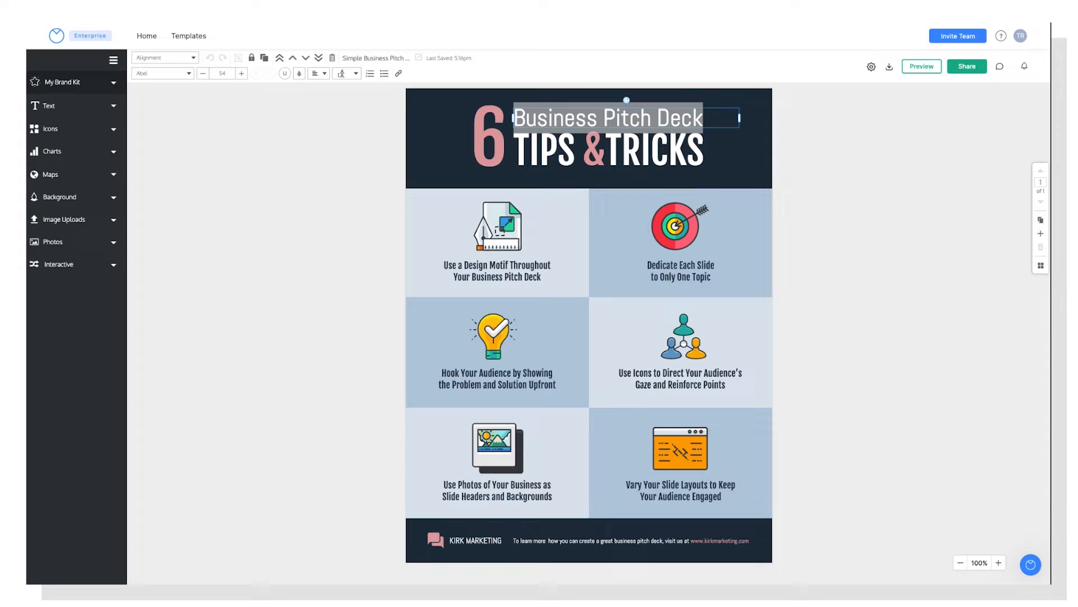
{"action": "left_click_drag", "start_coordinate": [724, 121], "coordinate": [452, 114]}
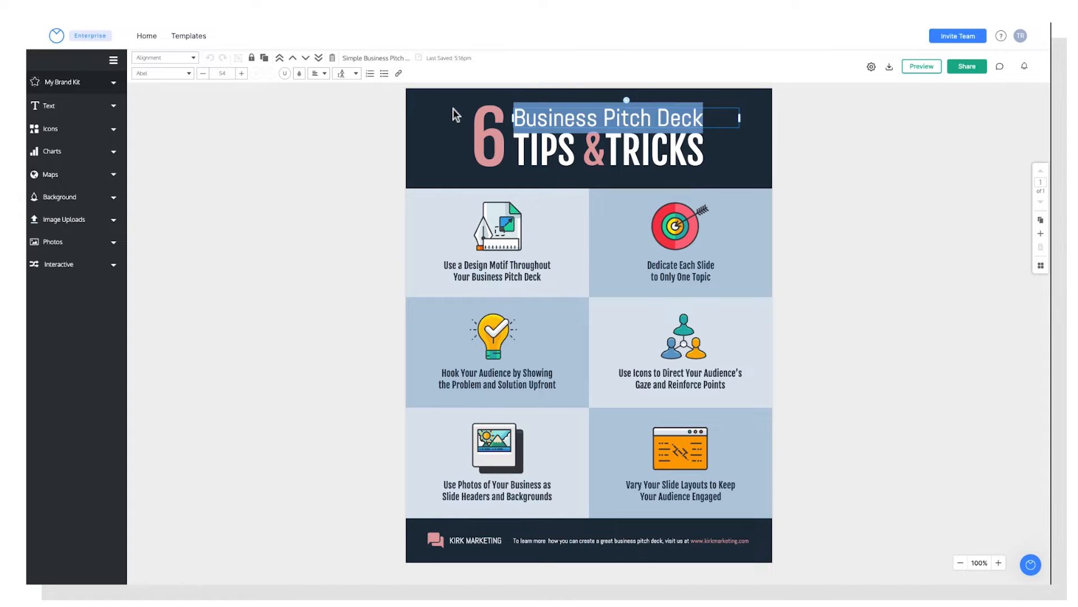
{"action": "type", "text": "Infographic "}
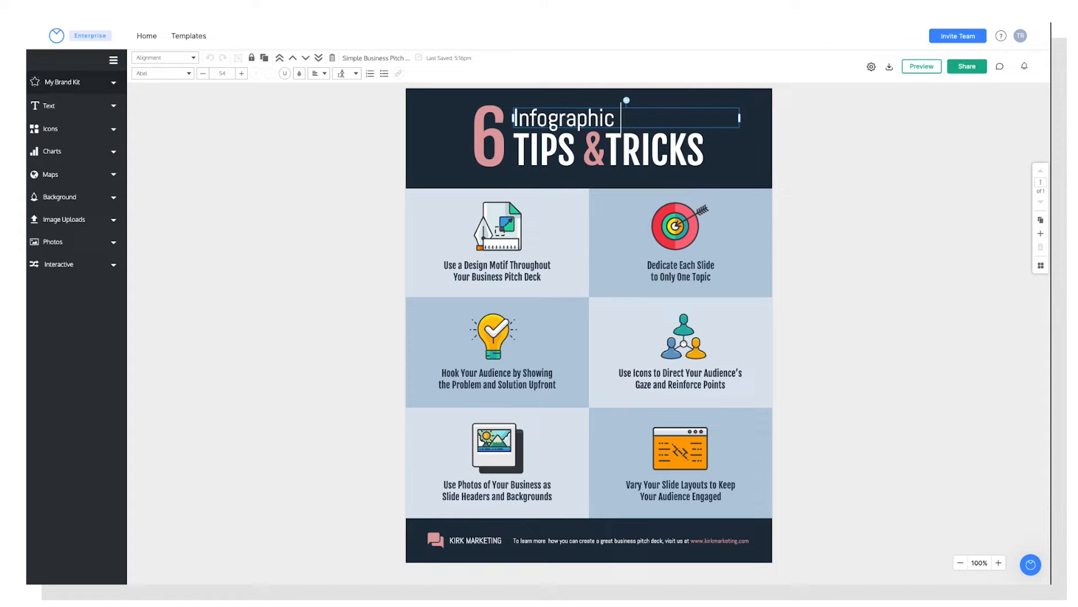
{"action": "type", "text": "Design"}
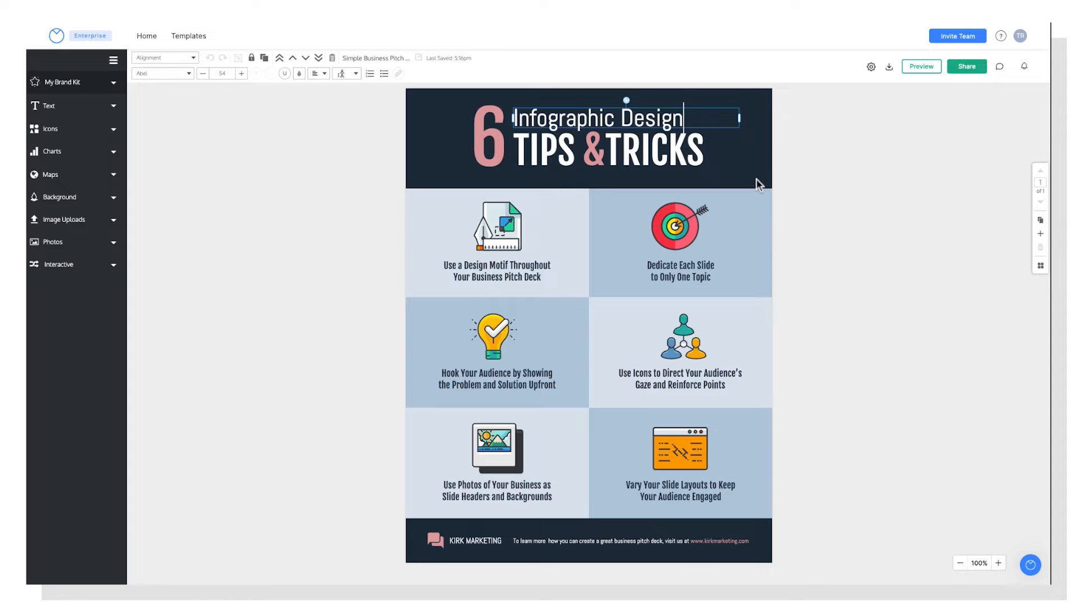
{"action": "key", "text": "ctrl+a"}
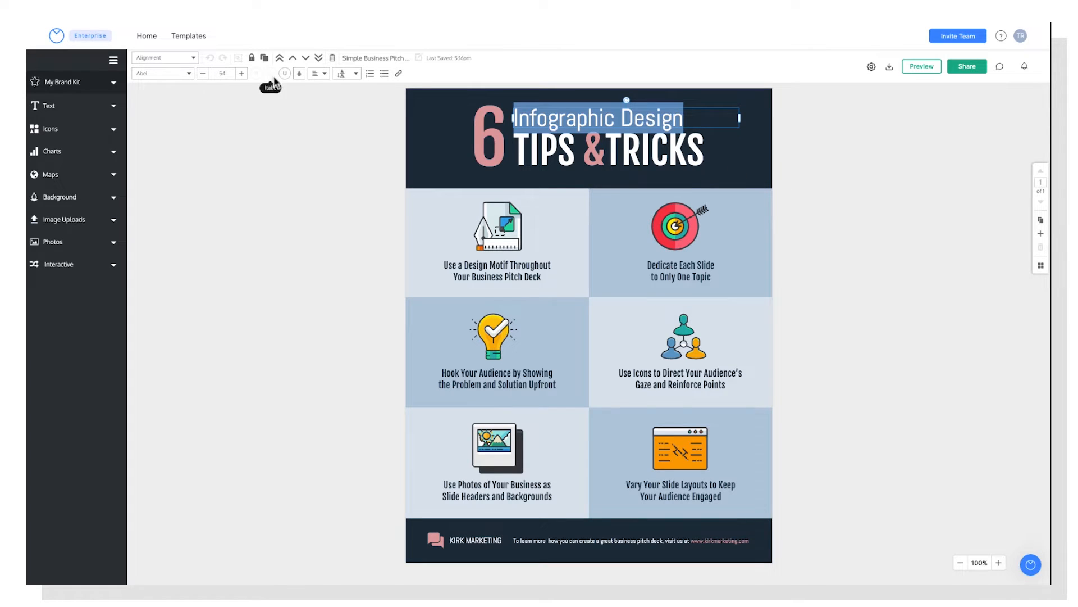
Try sampling the big 6's pink for the heading, then settle on white and deselect.
{"action": "left_click", "coordinate": [301, 74]}
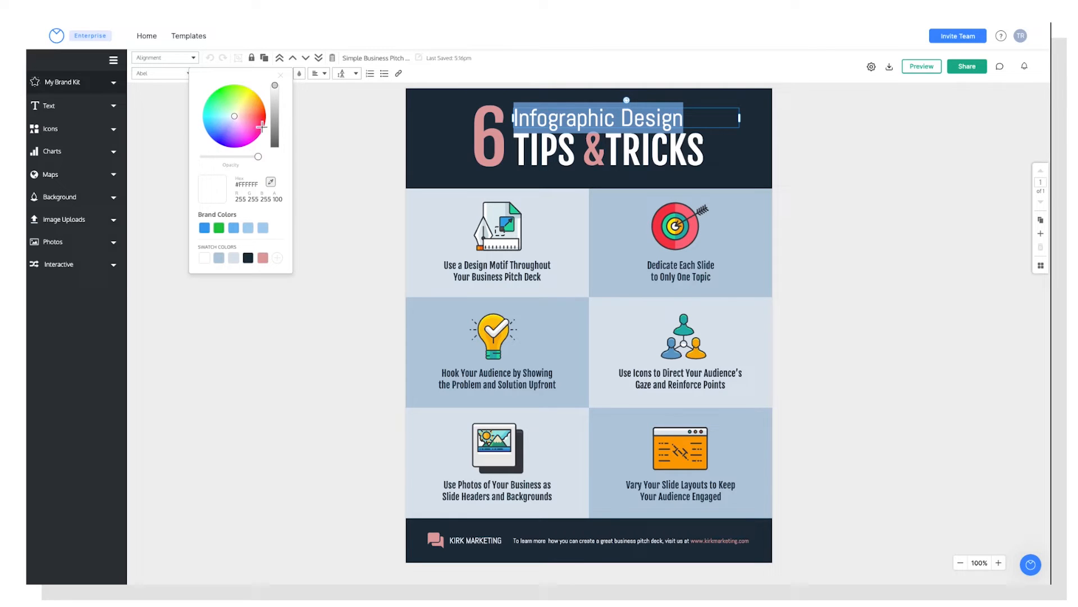
{"action": "left_click", "coordinate": [253, 185]}
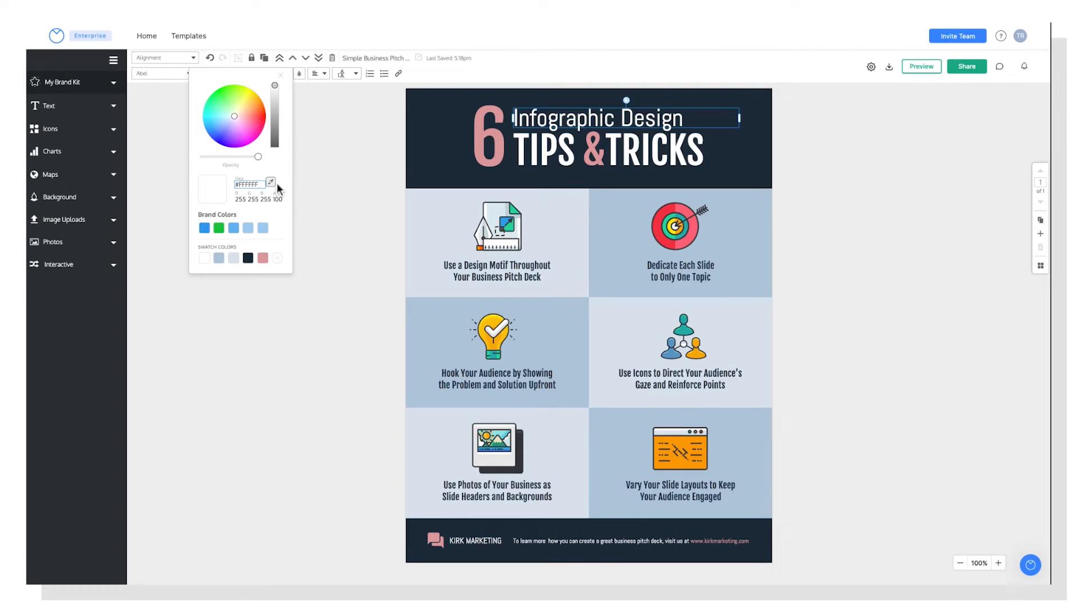
{"action": "left_click", "coordinate": [271, 184]}
{"action": "left_click", "coordinate": [486, 147]}
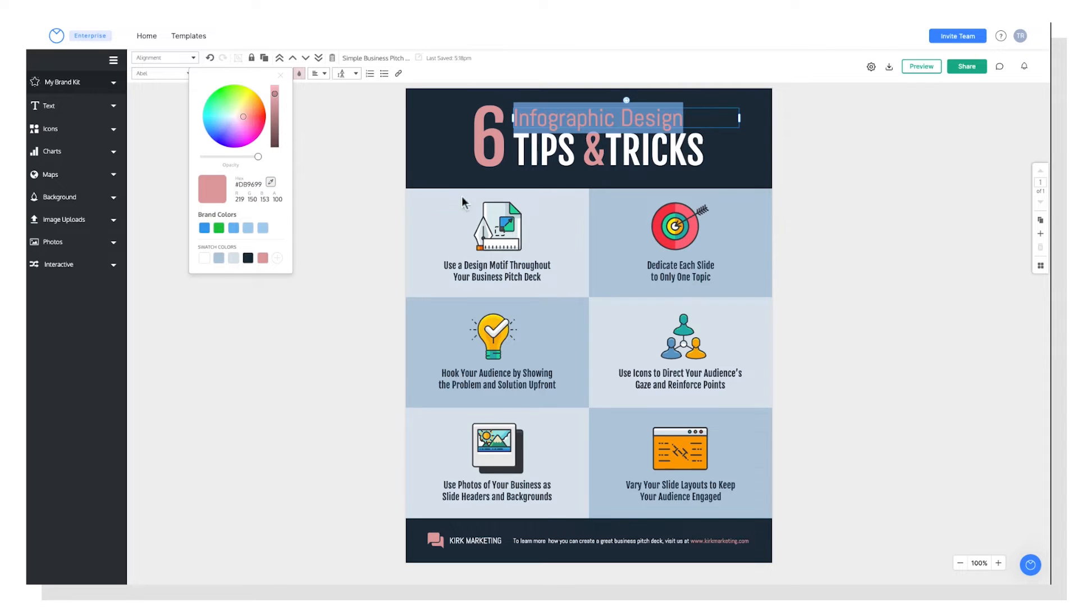
{"action": "left_click", "coordinate": [204, 258]}
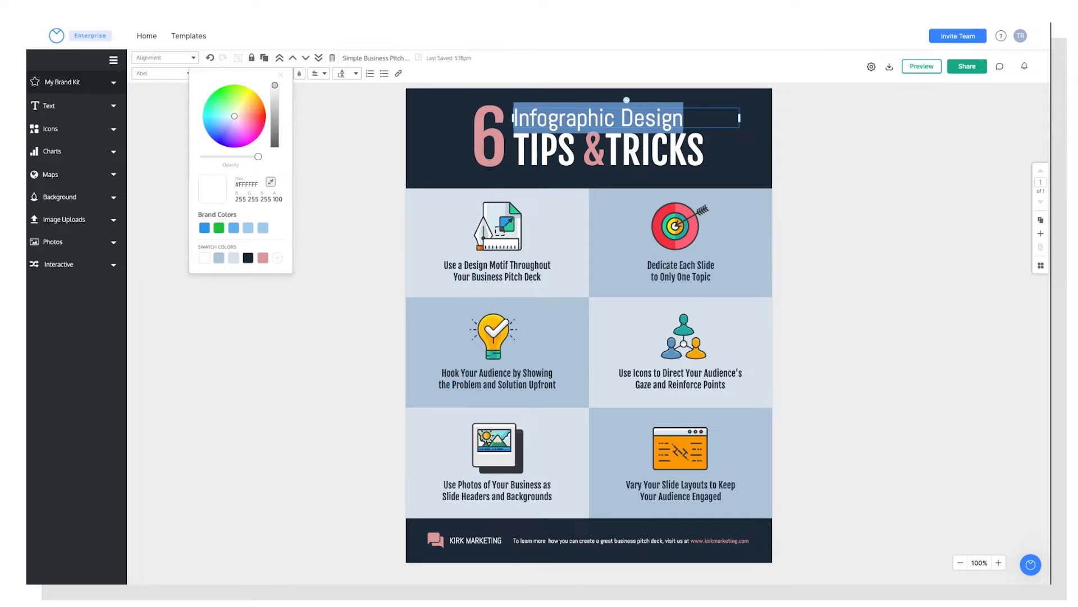
{"action": "left_click", "coordinate": [972, 373]}
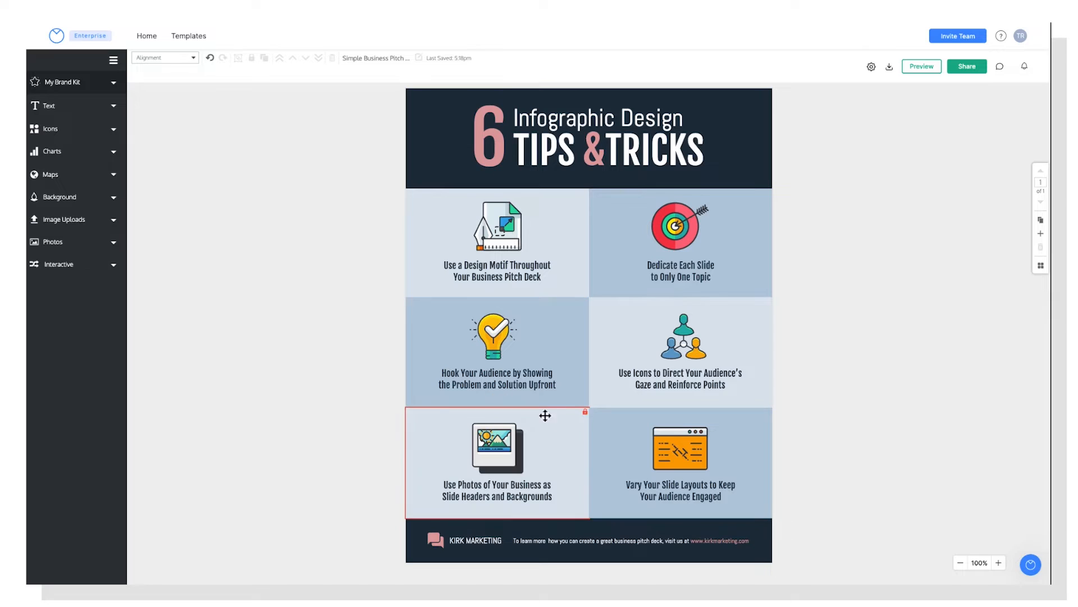
Edit the large title number from 6 to 4 so it reads '4 Infographic Design Tips & Tricks'.
{"action": "double_click", "coordinate": [500, 148]}
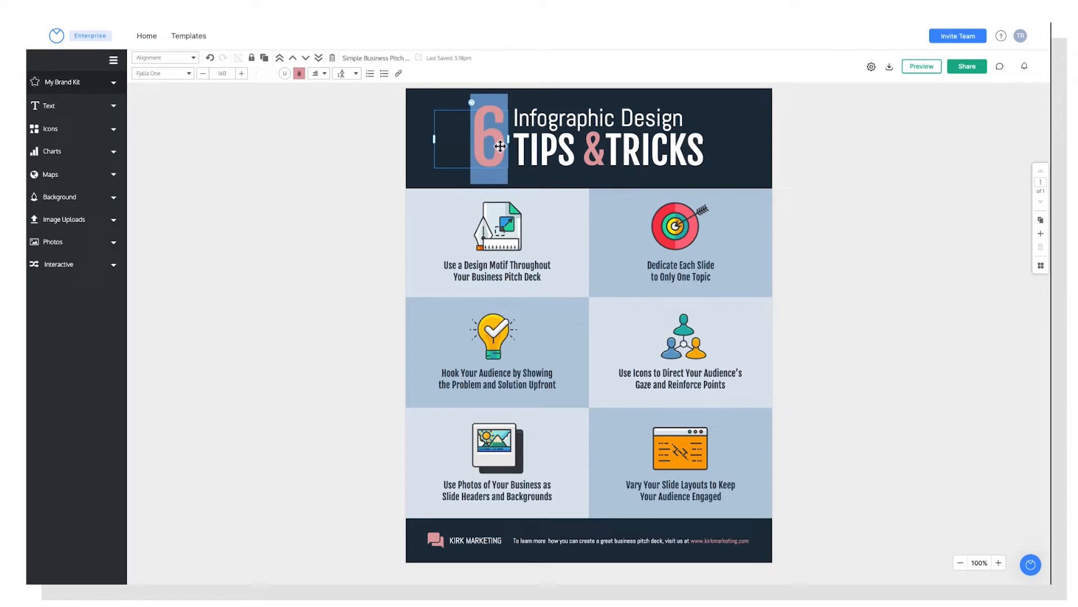
{"action": "type", "text": "4"}
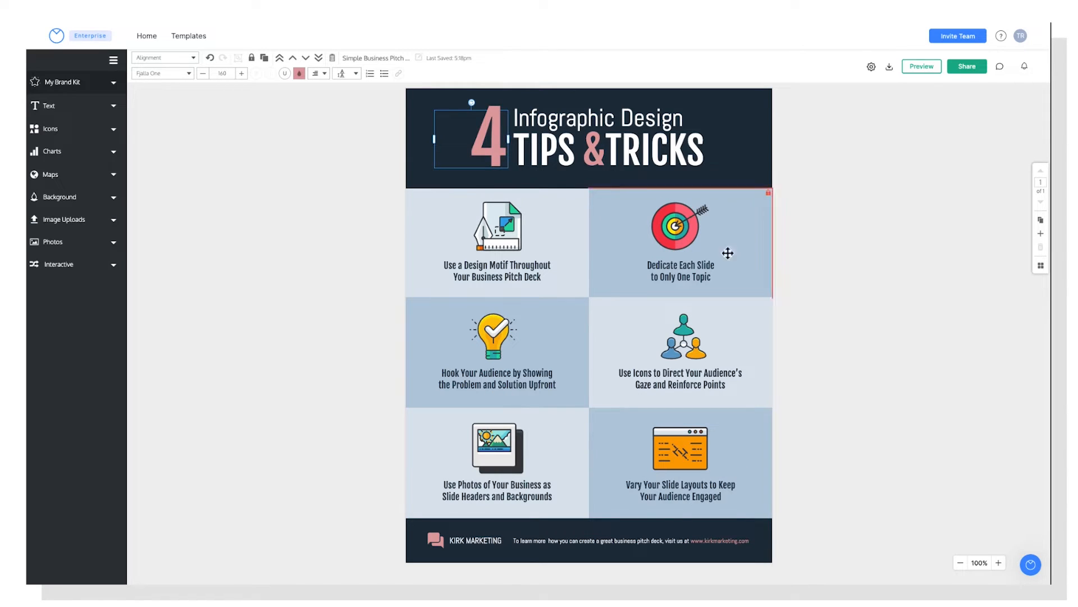
{"action": "left_click", "coordinate": [850, 309]}
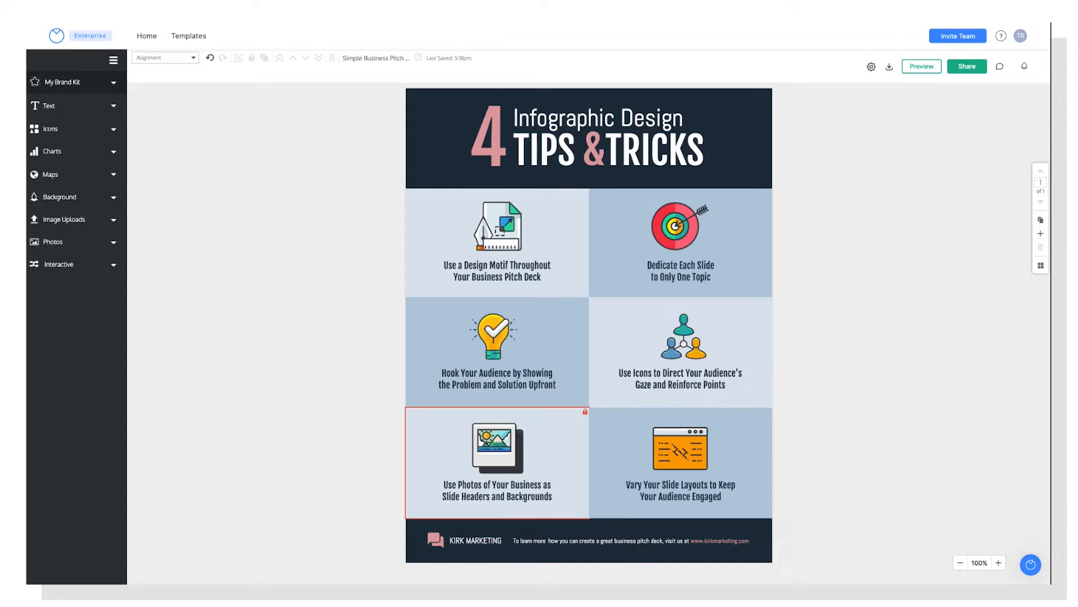
Unlock and delete the bottom-left tip cell.
{"action": "left_click", "coordinate": [482, 438]}
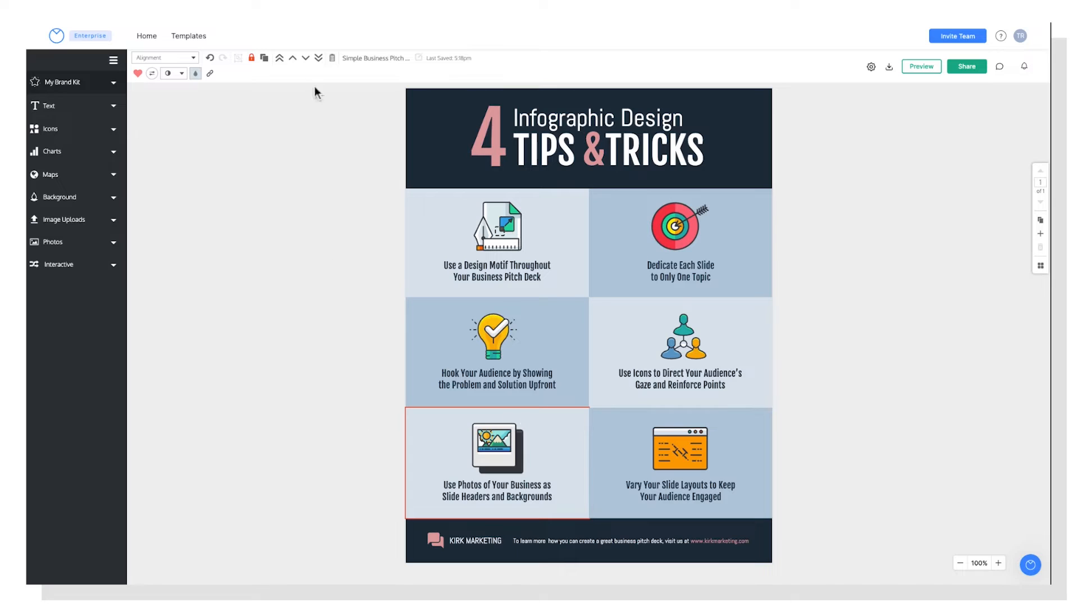
{"action": "left_click", "coordinate": [251, 58]}
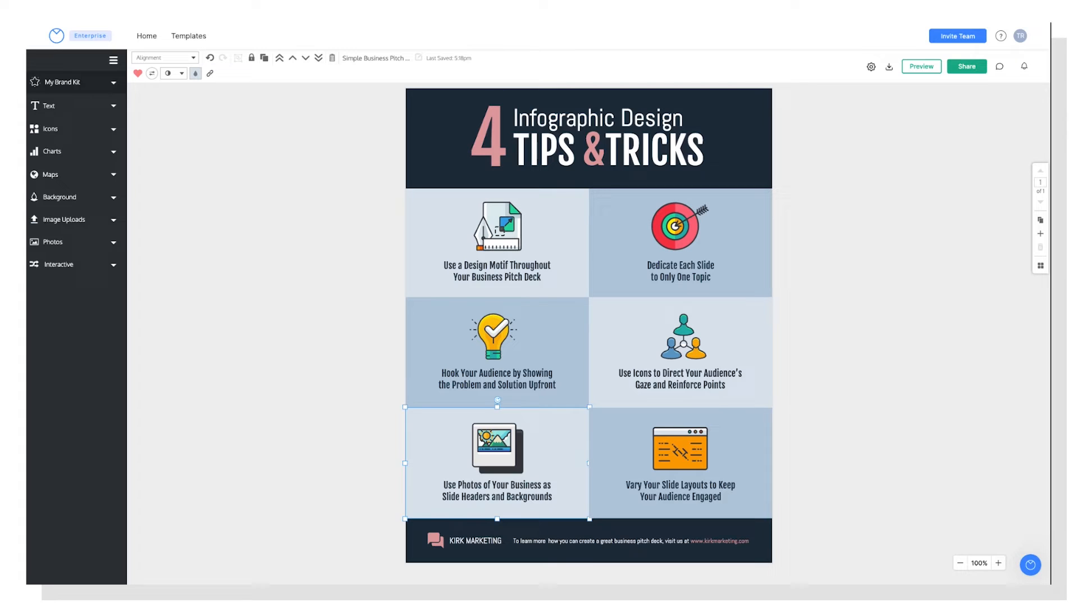
{"action": "left_click", "coordinate": [363, 478]}
{"action": "left_click_drag", "start_coordinate": [362, 439], "coordinate": [574, 509]}
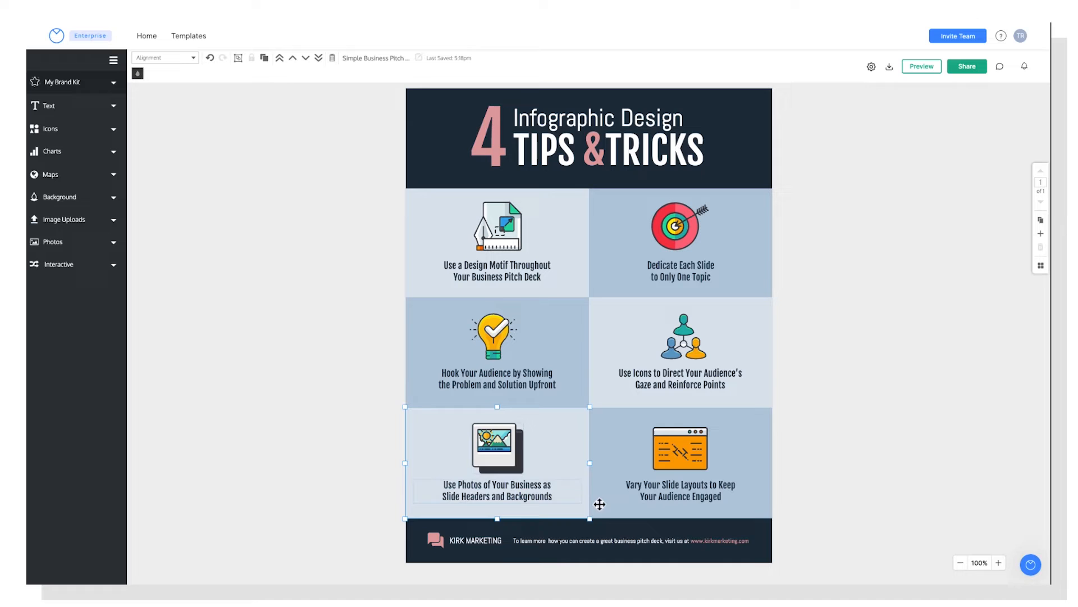
{"action": "key", "text": "Delete"}
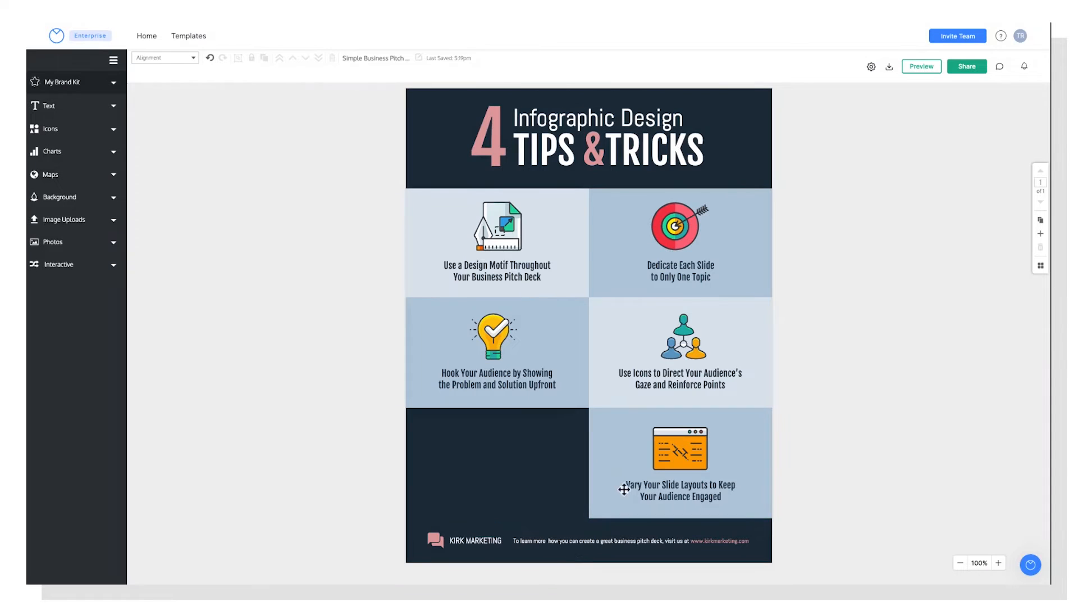
Delete the bottom-right tip cell, leaving four tips above empty navy space.
{"action": "left_click", "coordinate": [607, 469]}
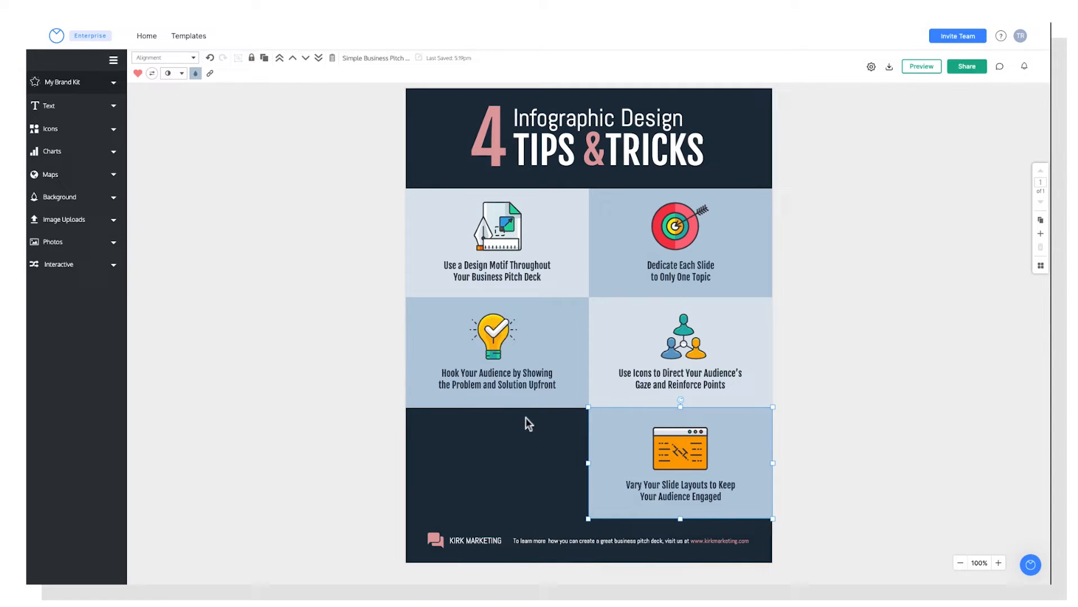
{"action": "key", "text": "Delete"}
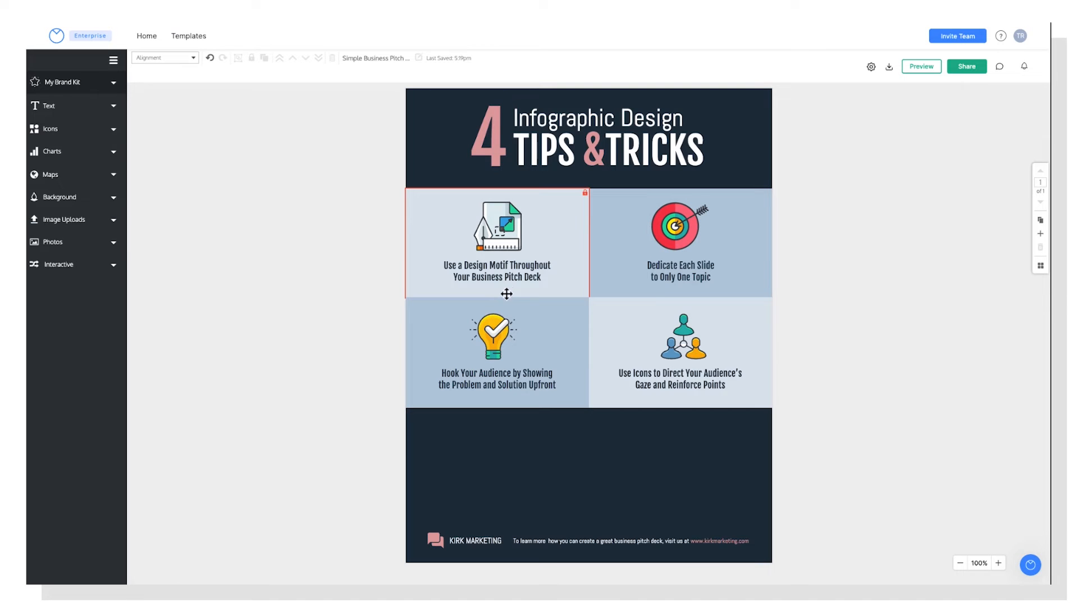
Rewrite the captions as Start with an outline, Determine your goals, Use a template!, Add icons for style.
{"action": "left_click", "coordinate": [509, 274]}
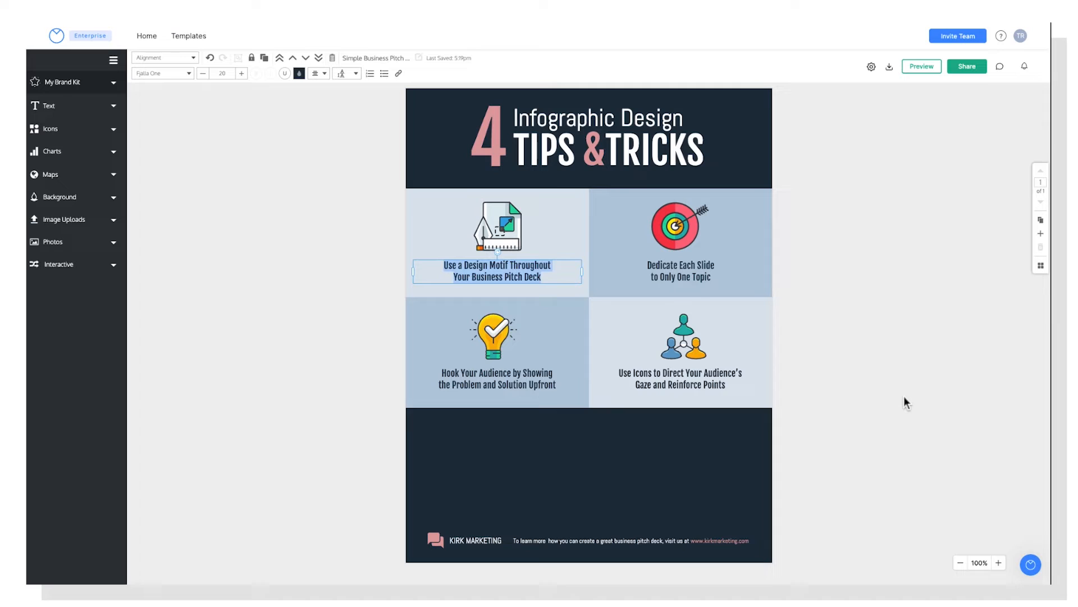
{"action": "type", "text": "Start wi"}
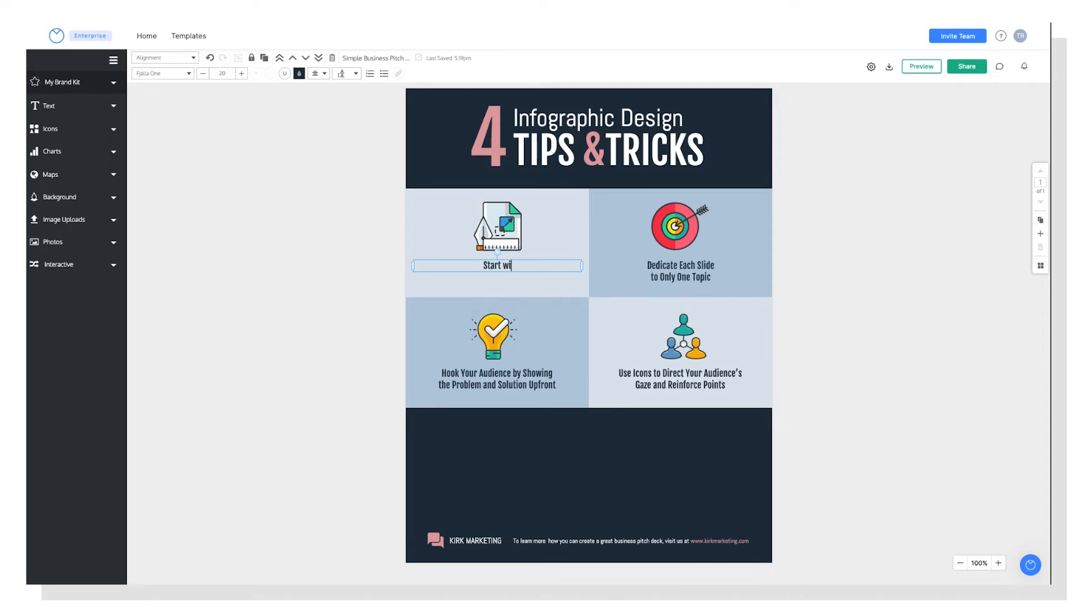
{"action": "type", "text": "th an outline"}
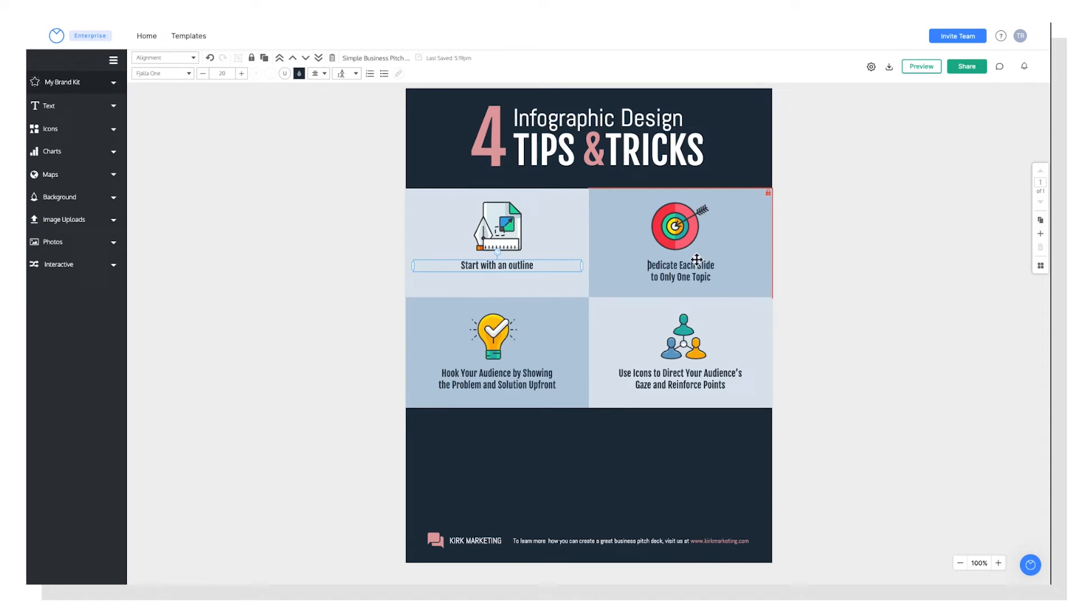
{"action": "left_click", "coordinate": [698, 269]}
{"action": "type", "text": "Dete"}
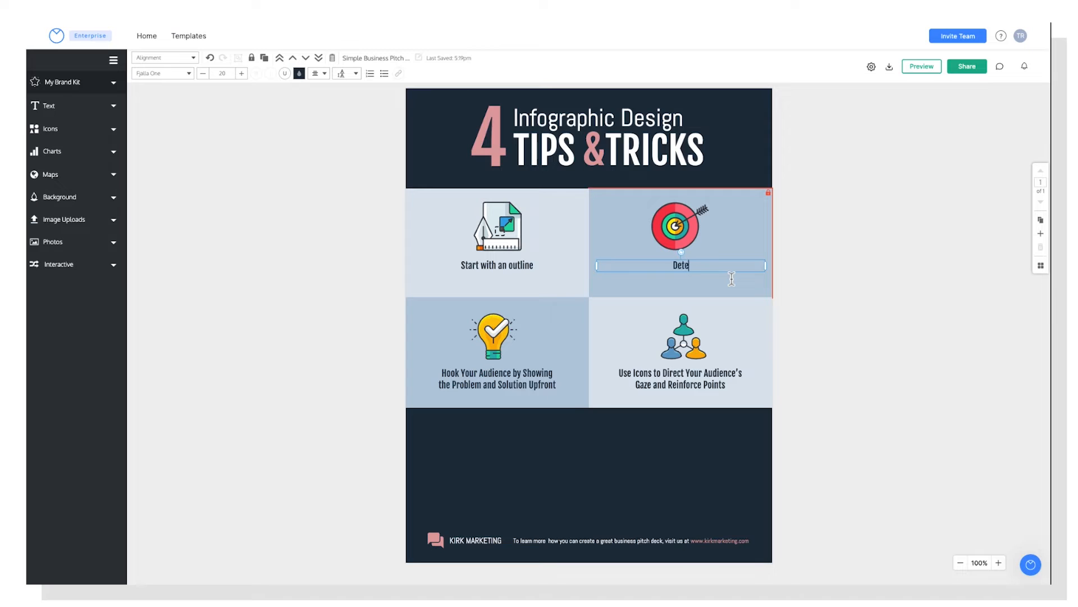
{"action": "type", "text": "rmine your goals"}
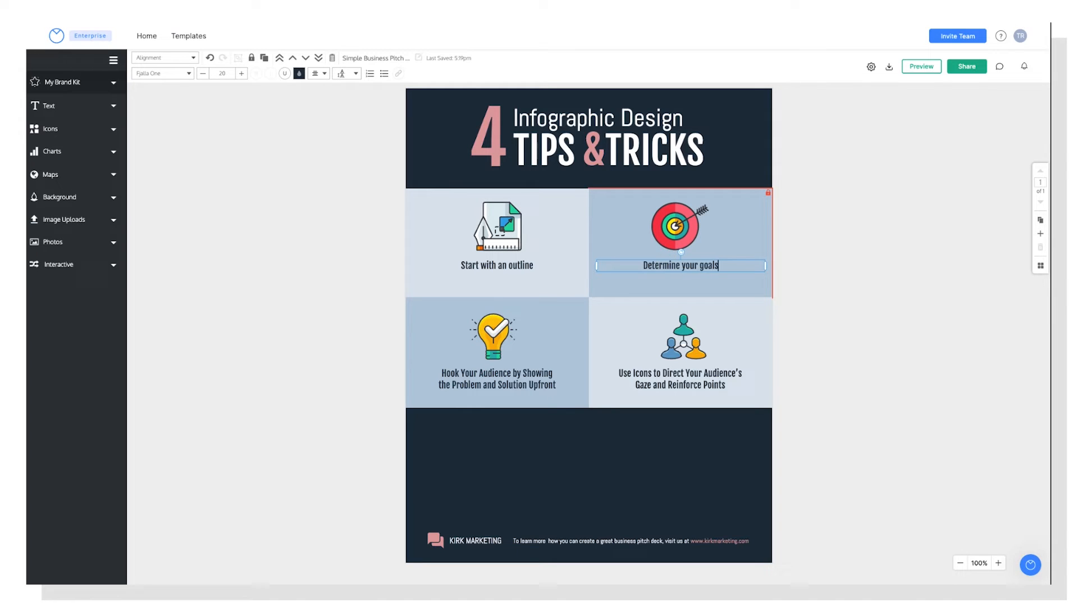
{"action": "left_click", "coordinate": [529, 383]}
{"action": "key", "text": "ctrl+a"}
{"action": "type", "text": "Us"}
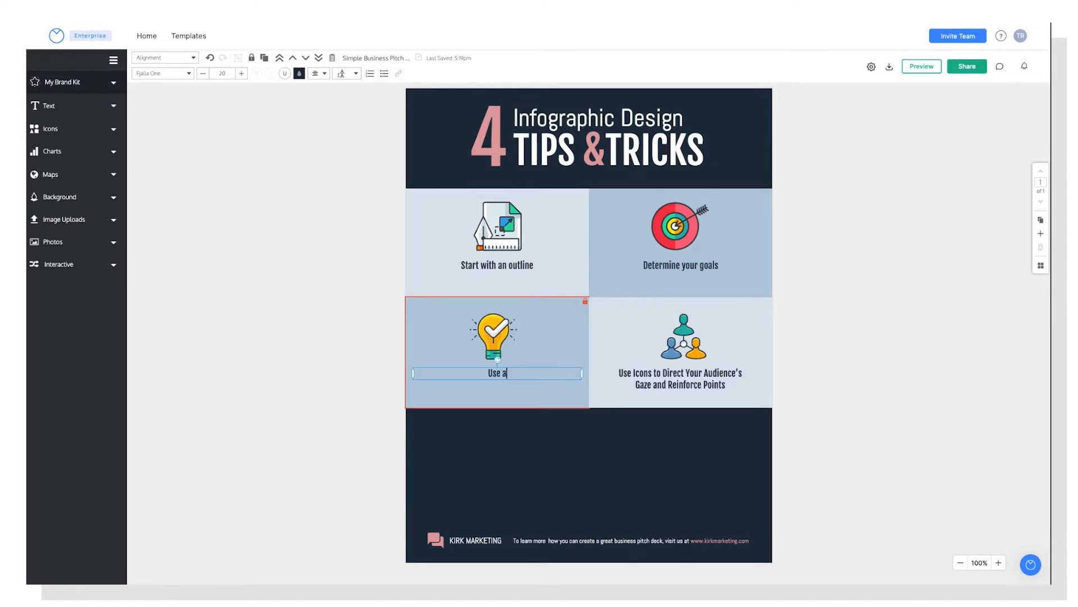
{"action": "type", "text": " template!"}
{"action": "double_click", "coordinate": [666, 374]}
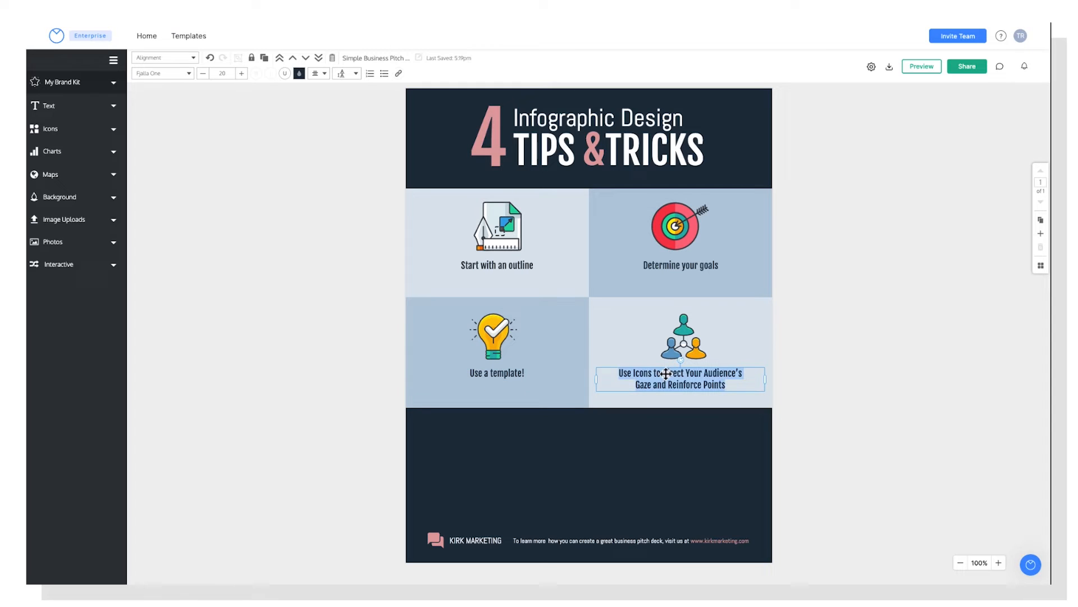
{"action": "type", "text": "Add icons for style"}
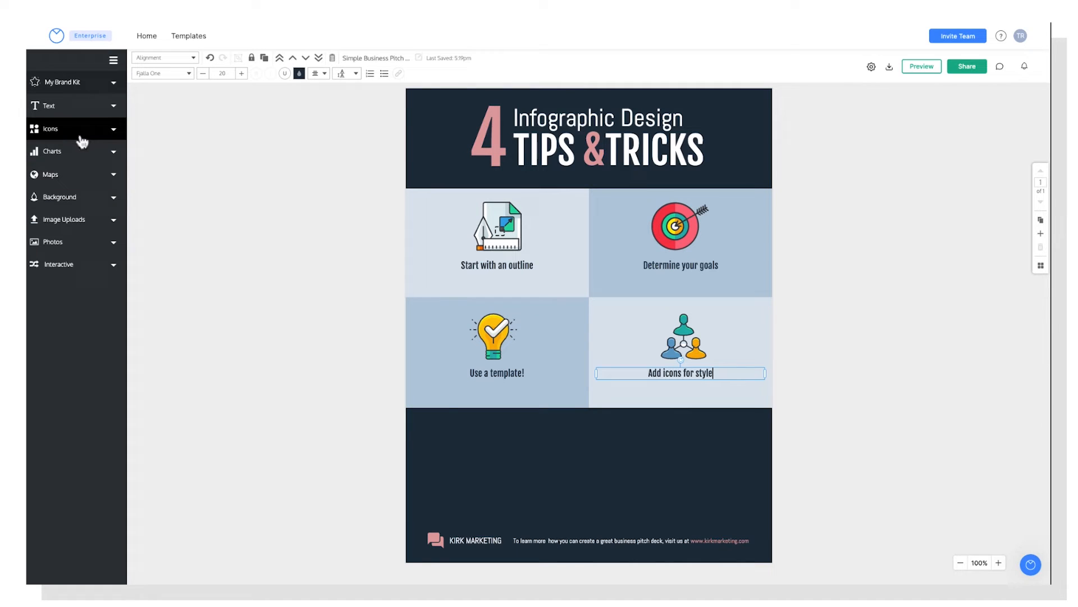
Replace the first tip's icon with a list-outline icon found by searching 'outline'.
{"action": "left_click", "coordinate": [50, 128]}
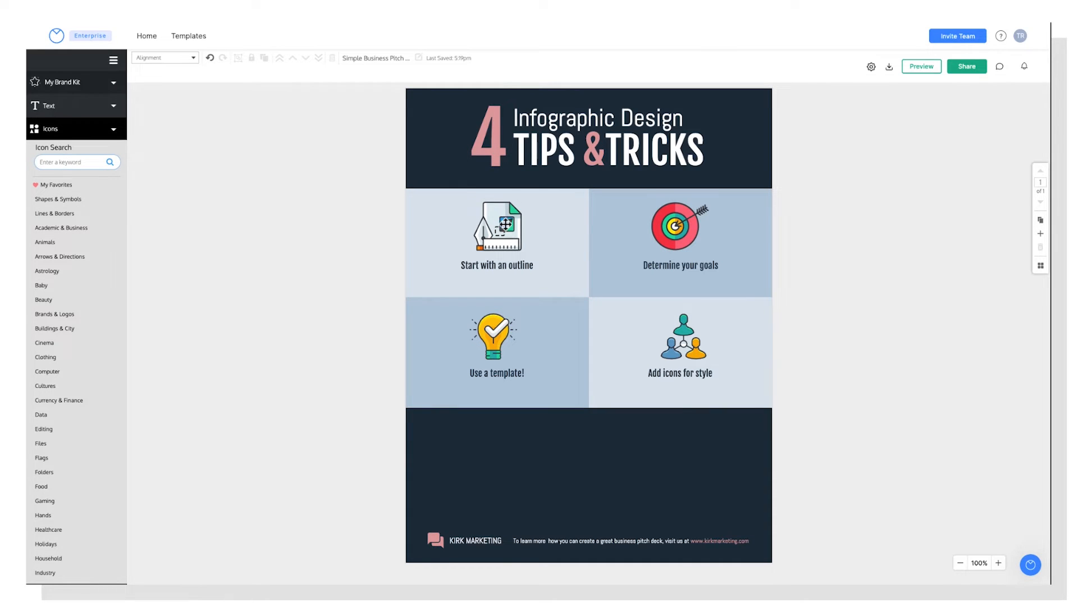
{"action": "left_click", "coordinate": [506, 224]}
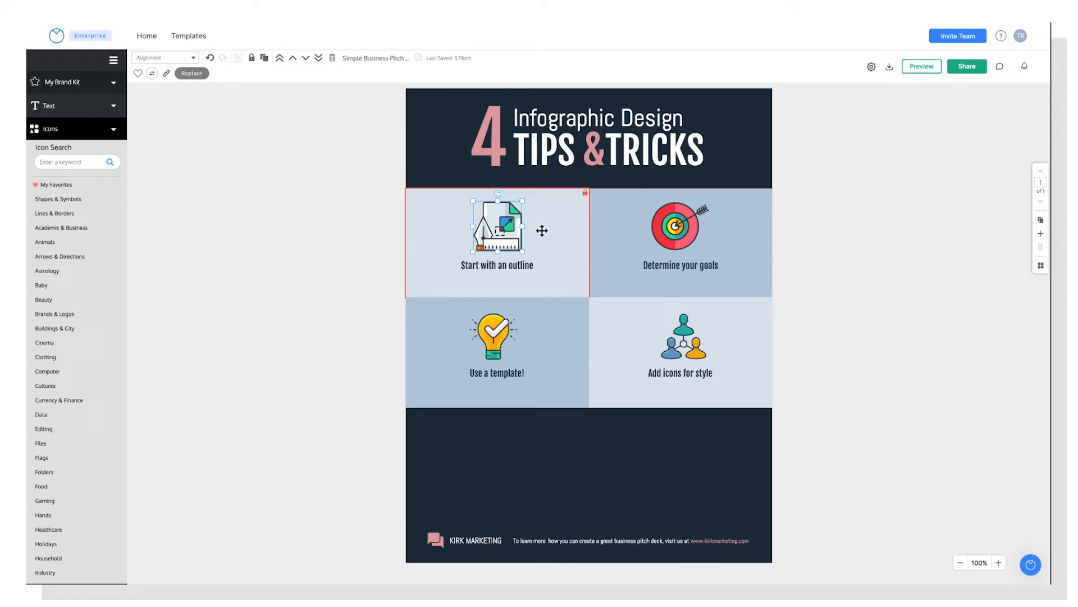
{"action": "left_click", "coordinate": [193, 73]}
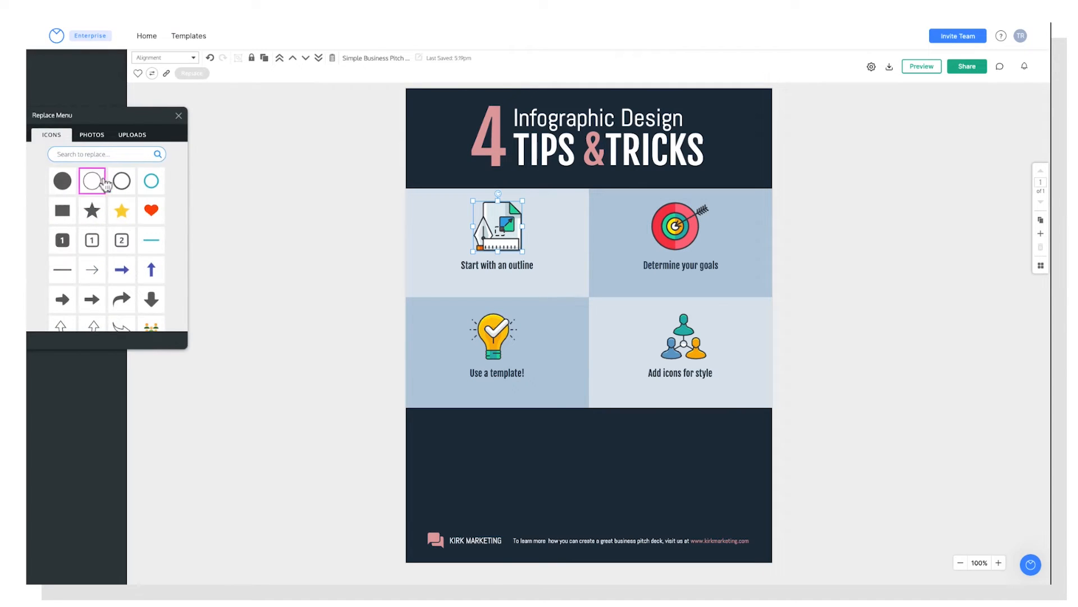
{"action": "left_click", "coordinate": [96, 154]}
{"action": "type", "text": "d"}
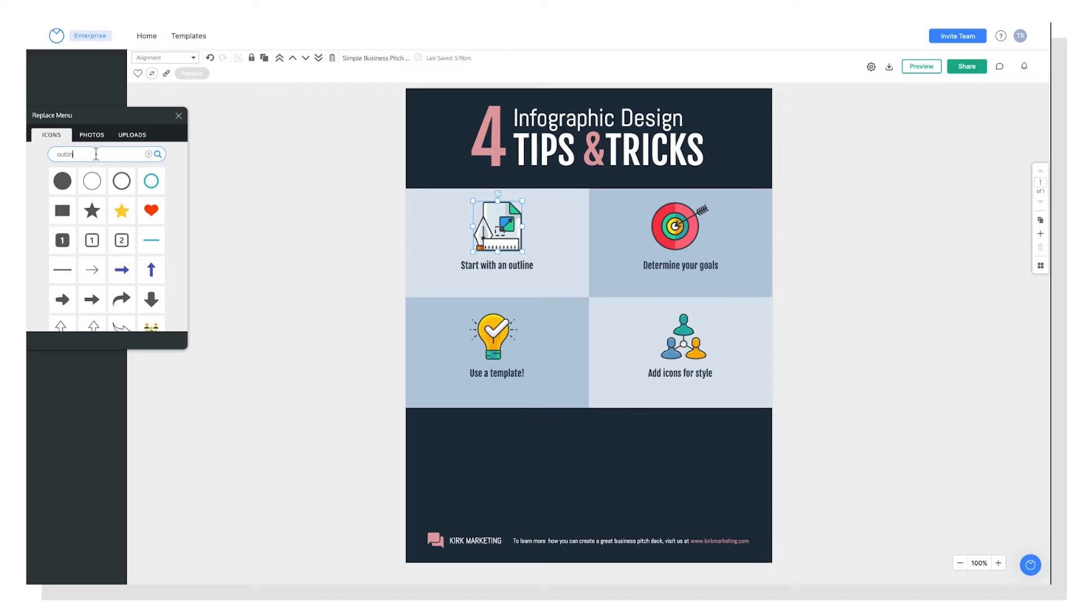
{"action": "type", "text": "e"}
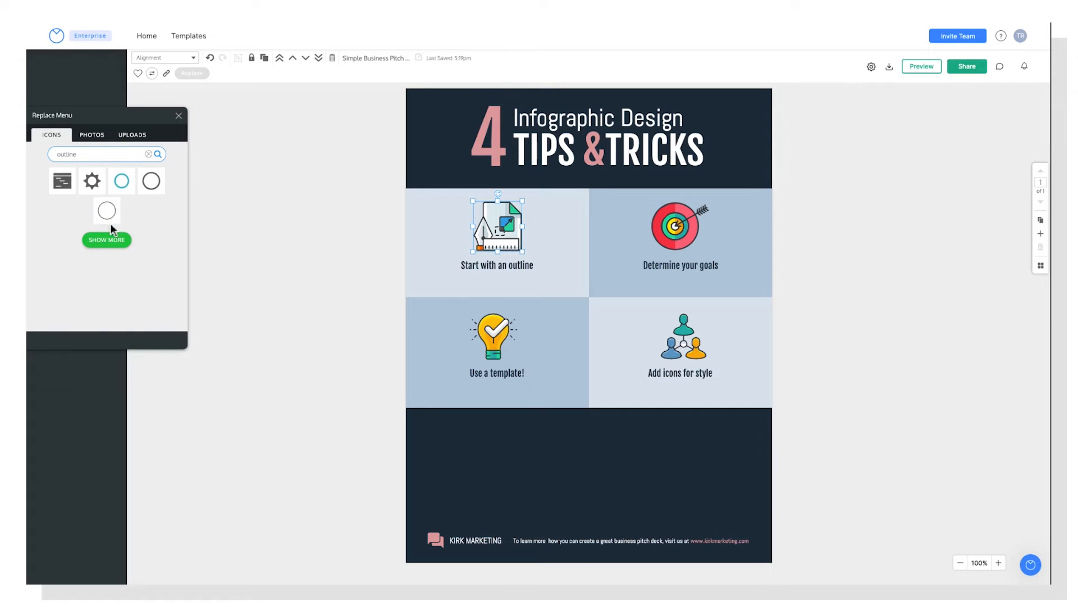
{"action": "left_click", "coordinate": [63, 180]}
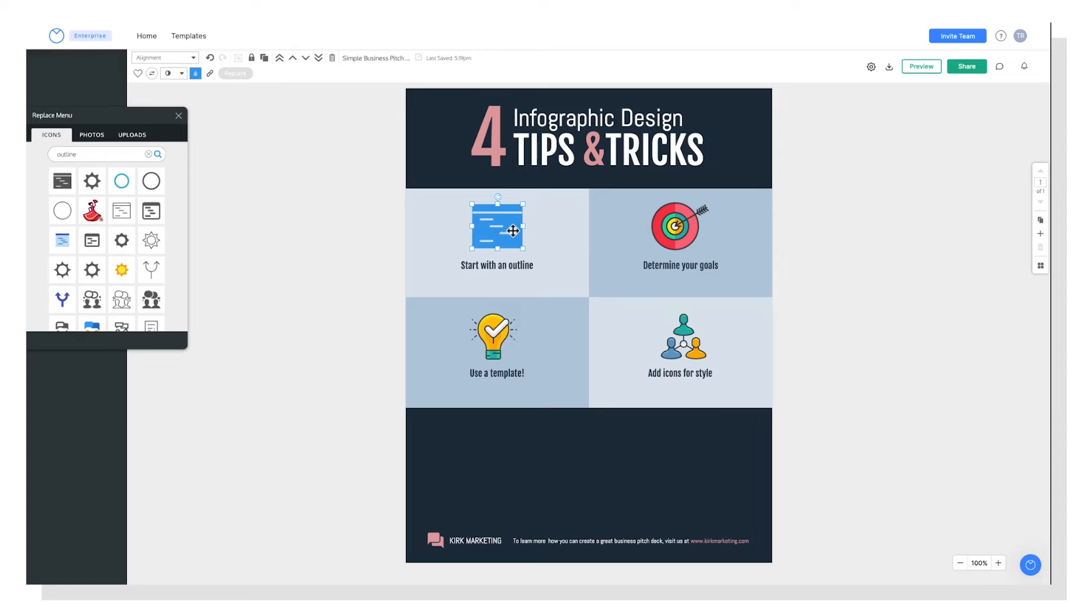
Colour the new list-outline icon pink and deselect it.
{"action": "left_click", "coordinate": [197, 74]}
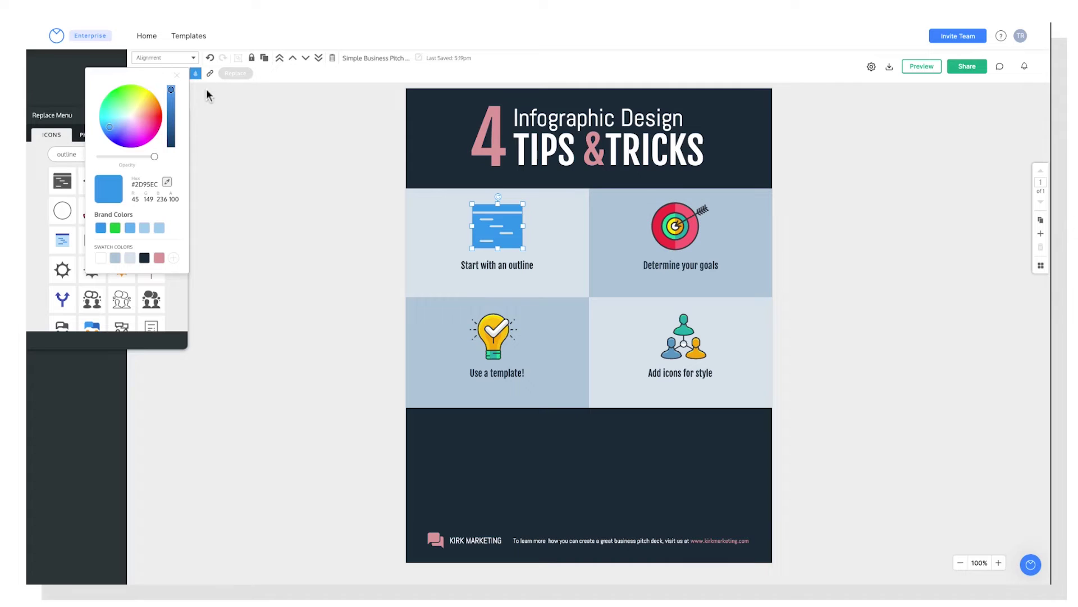
{"action": "left_click", "coordinate": [161, 258]}
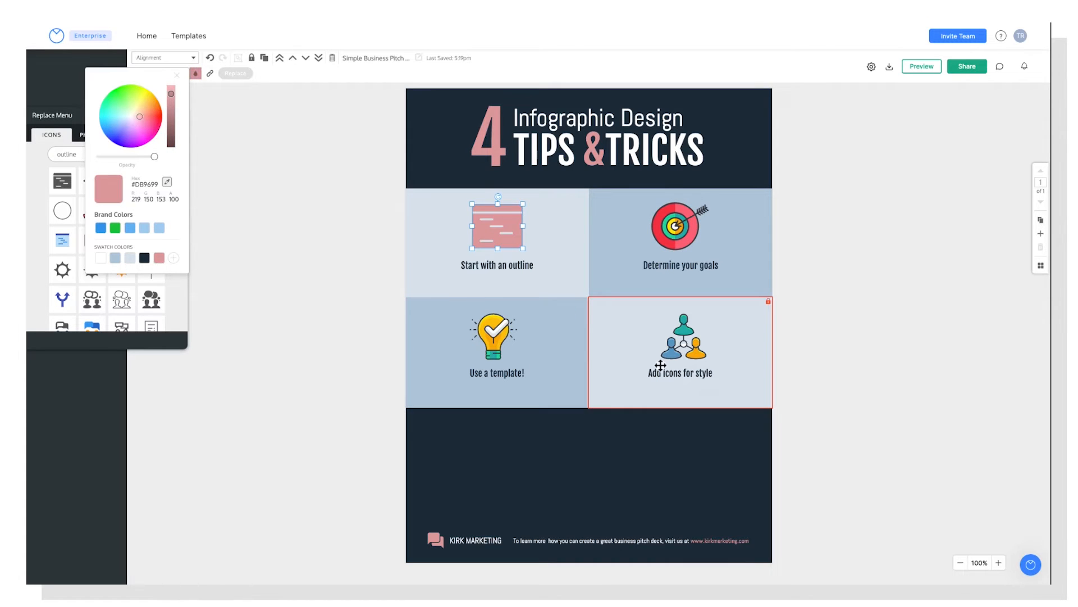
{"action": "left_click", "coordinate": [779, 278]}
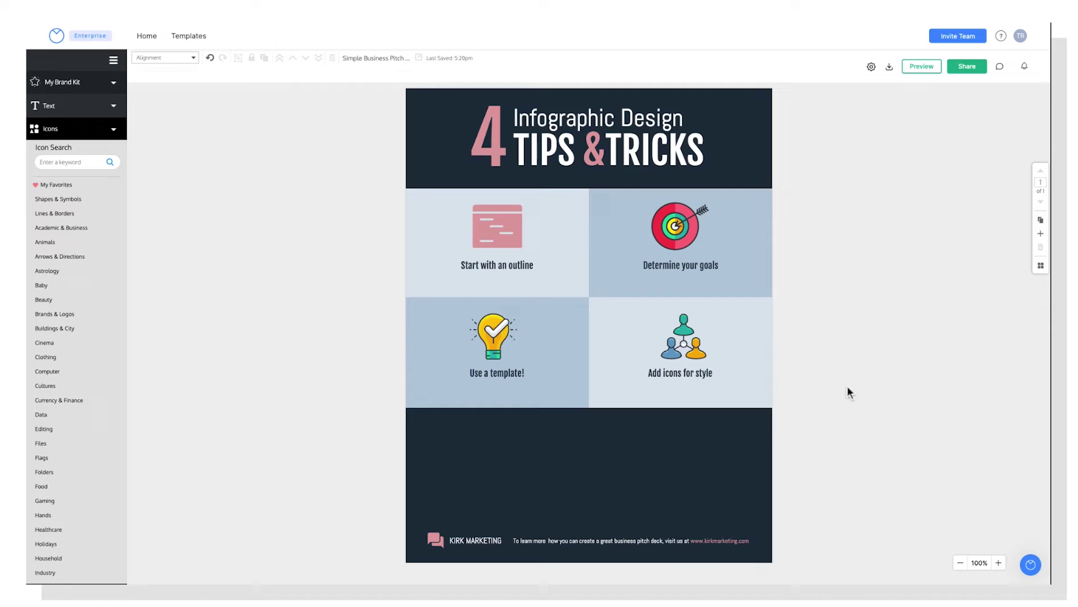
Replace the target icon in the Determine your goals cell with a trophy from a 'goals' search.
{"action": "left_click", "coordinate": [691, 225]}
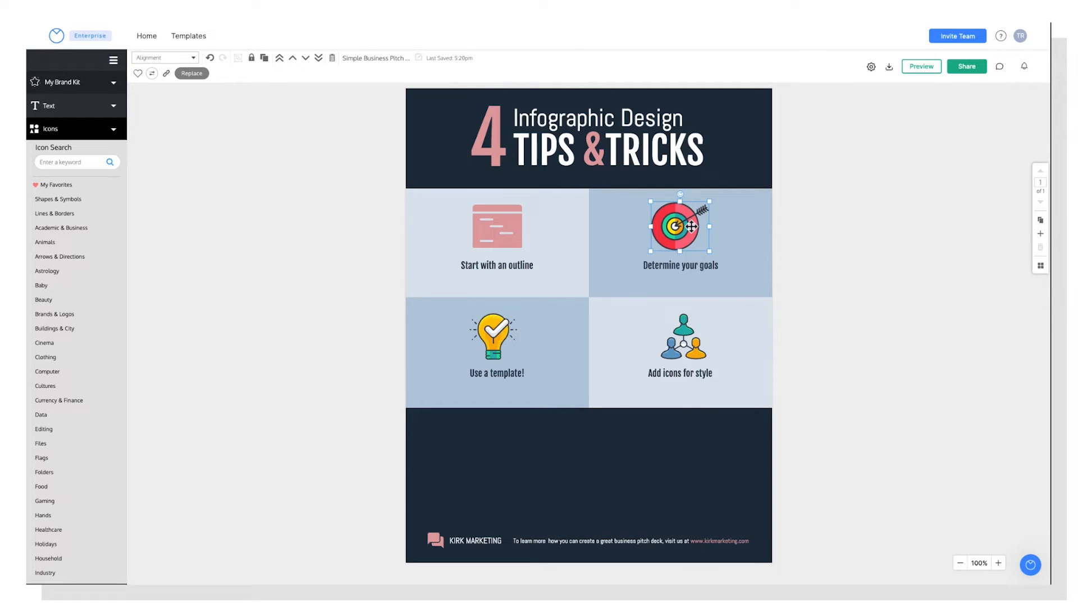
{"action": "left_click", "coordinate": [192, 72]}
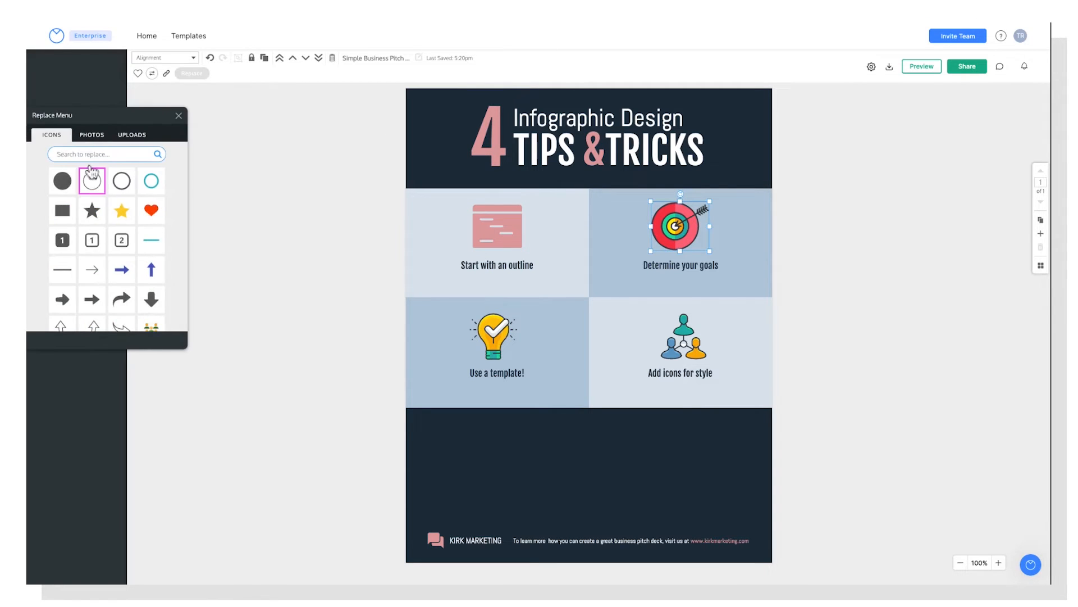
{"action": "left_click", "coordinate": [101, 154]}
{"action": "type", "text": "goals"}
{"action": "key", "text": "Return"}
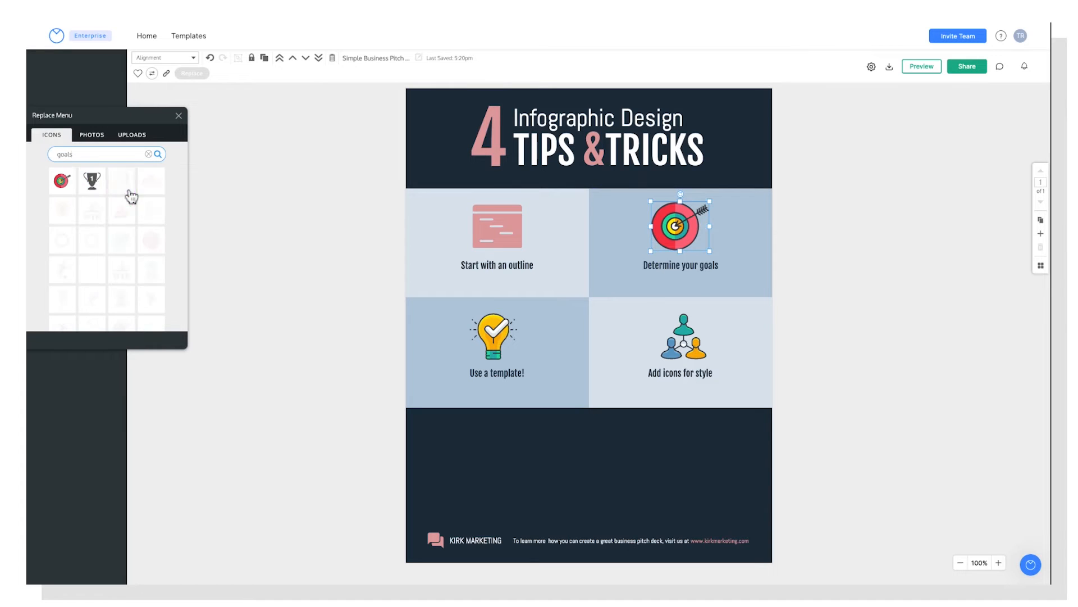
{"action": "left_click", "coordinate": [92, 180]}
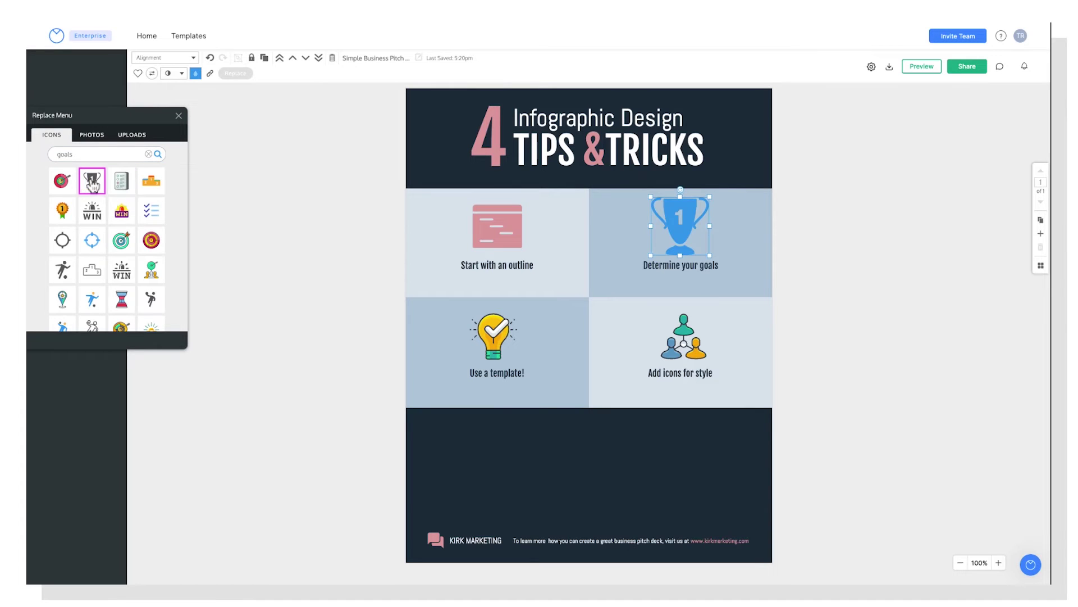
Make the trophy dark navy, keep it aligned, and centre the pink outline icon in its cell.
{"action": "left_click", "coordinate": [195, 73]}
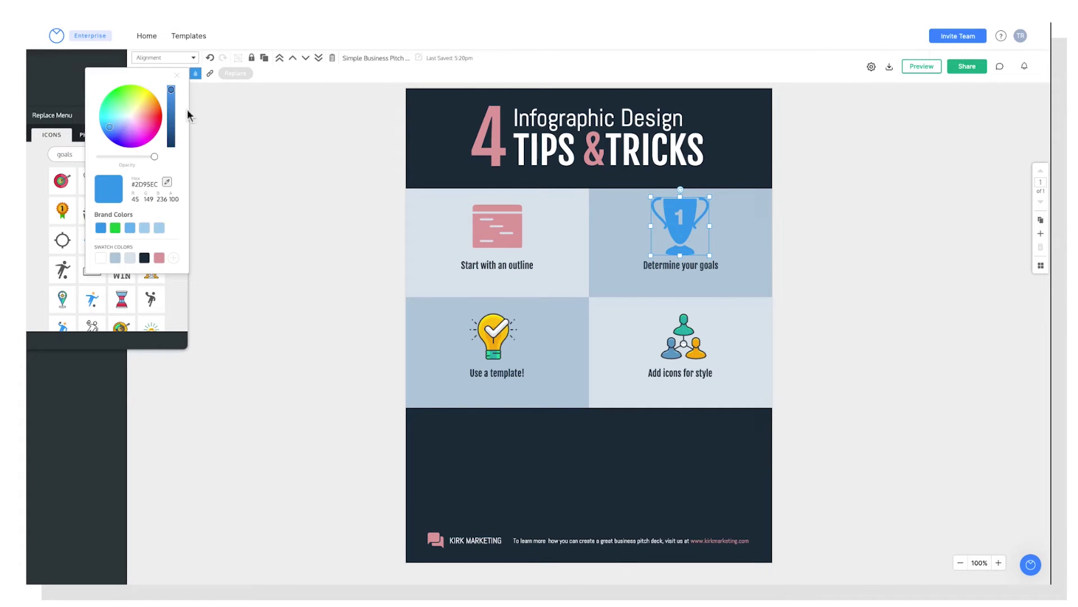
{"action": "left_click", "coordinate": [144, 258]}
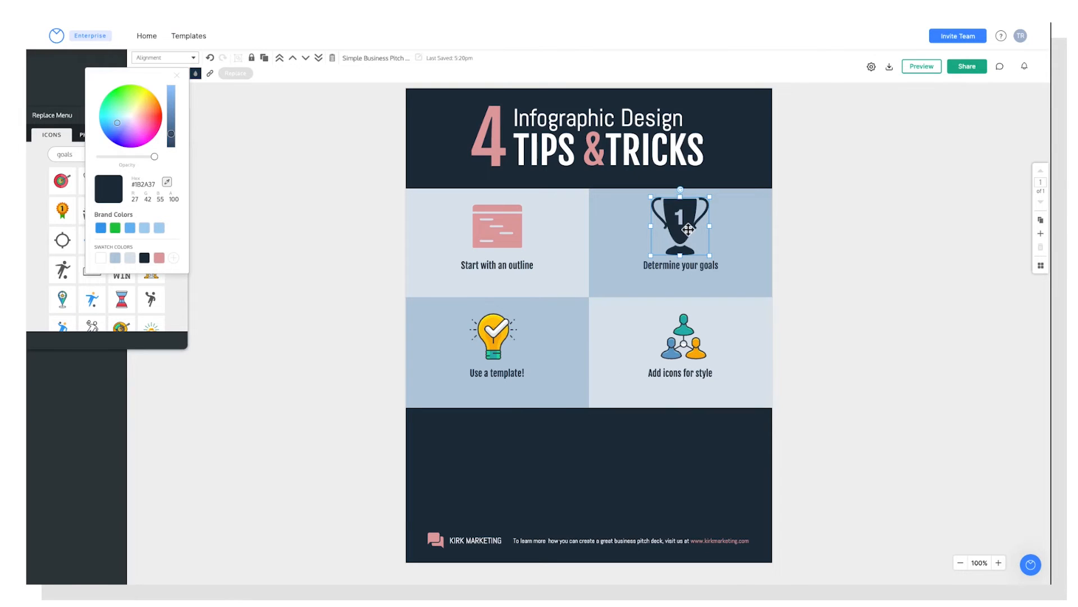
{"action": "left_click_drag", "start_coordinate": [684, 230], "coordinate": [684, 231]}
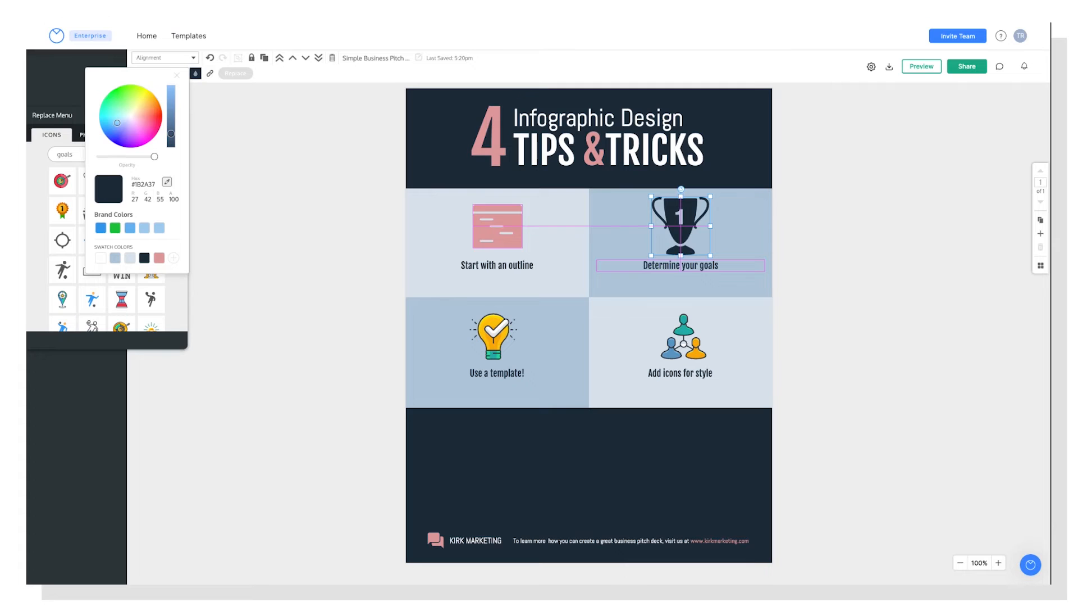
{"action": "left_click_drag", "start_coordinate": [681, 226], "coordinate": [682, 226]}
{"action": "left_click", "coordinate": [513, 230]}
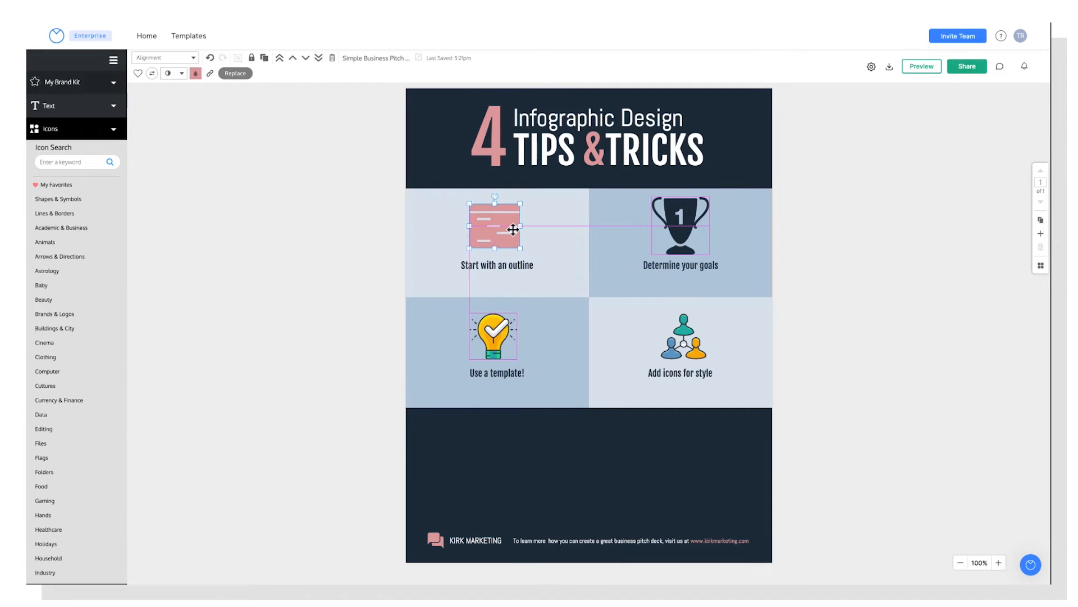
{"action": "left_click_drag", "start_coordinate": [512, 230], "coordinate": [510, 230]}
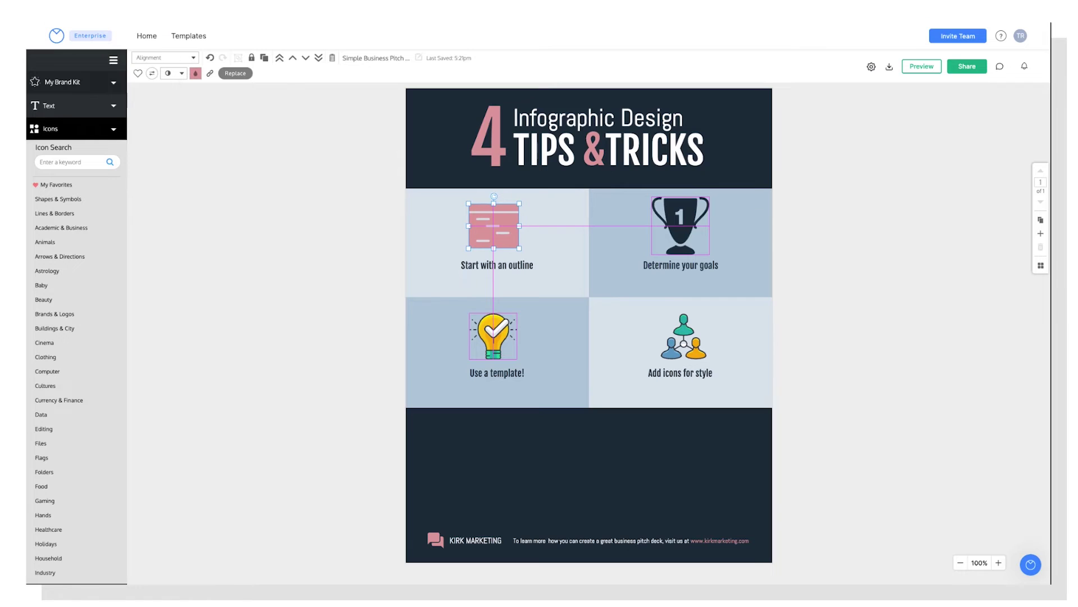
Replace the lightbulb in the Use a template! cell with a template-layout icon.
{"action": "left_click", "coordinate": [494, 335]}
{"action": "left_click", "coordinate": [192, 72]}
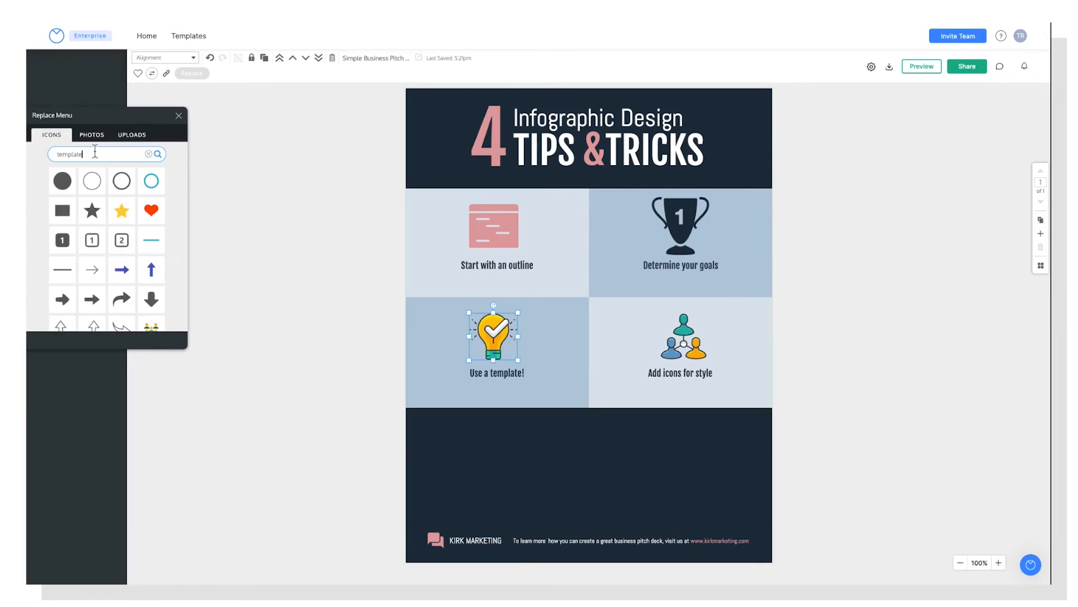
{"action": "type", "text": "template"}
{"action": "key", "text": "Return"}
{"action": "left_click", "coordinate": [106, 210]}
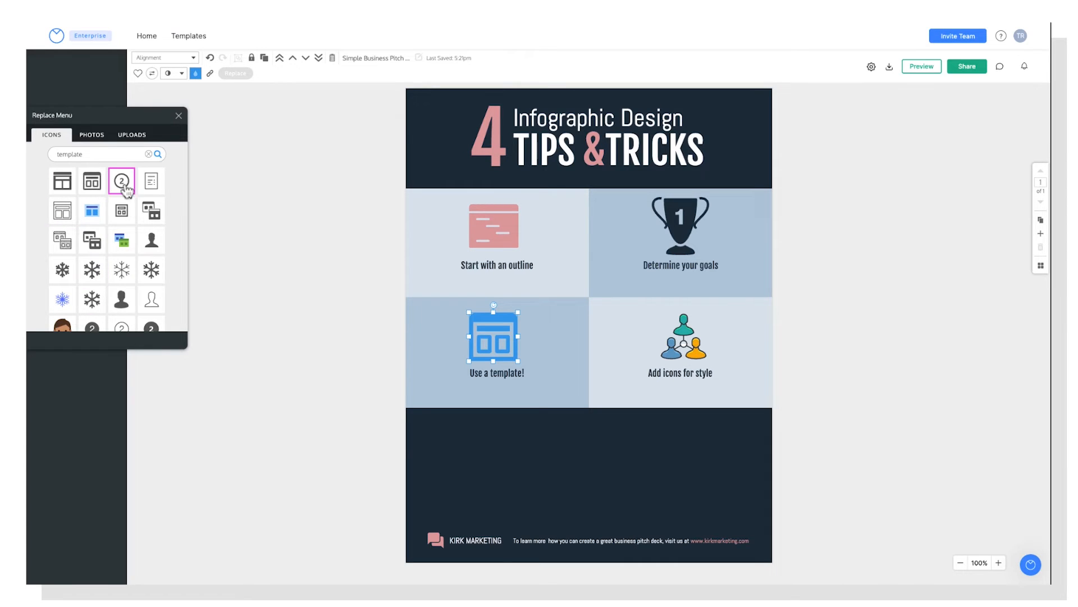
Colour the template-layout icon dark navy and finish editing it.
{"action": "left_click", "coordinate": [196, 74]}
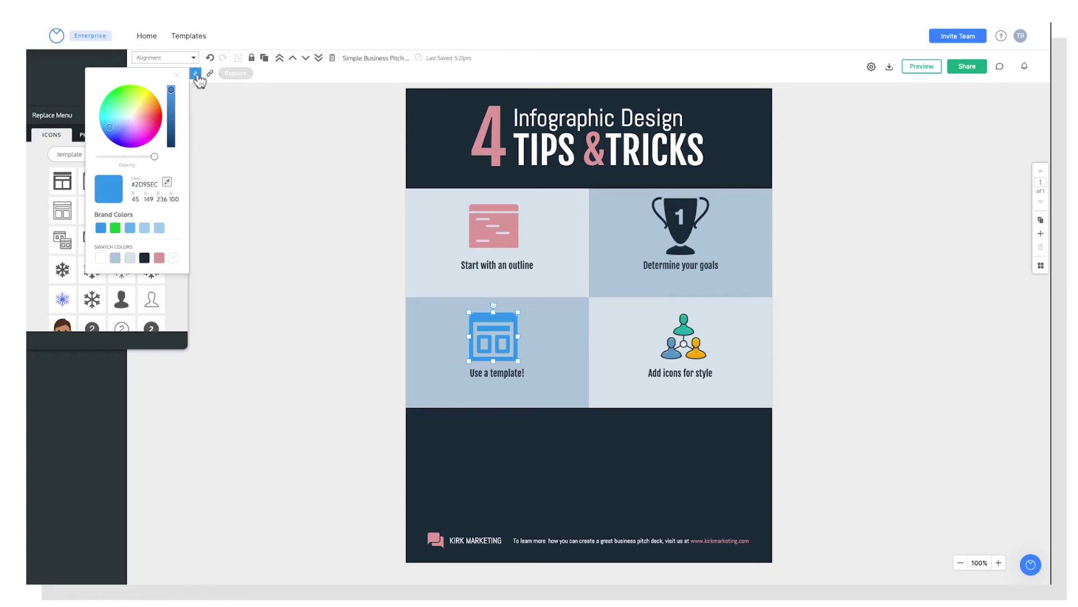
{"action": "left_click", "coordinate": [144, 258]}
{"action": "left_click", "coordinate": [494, 373]}
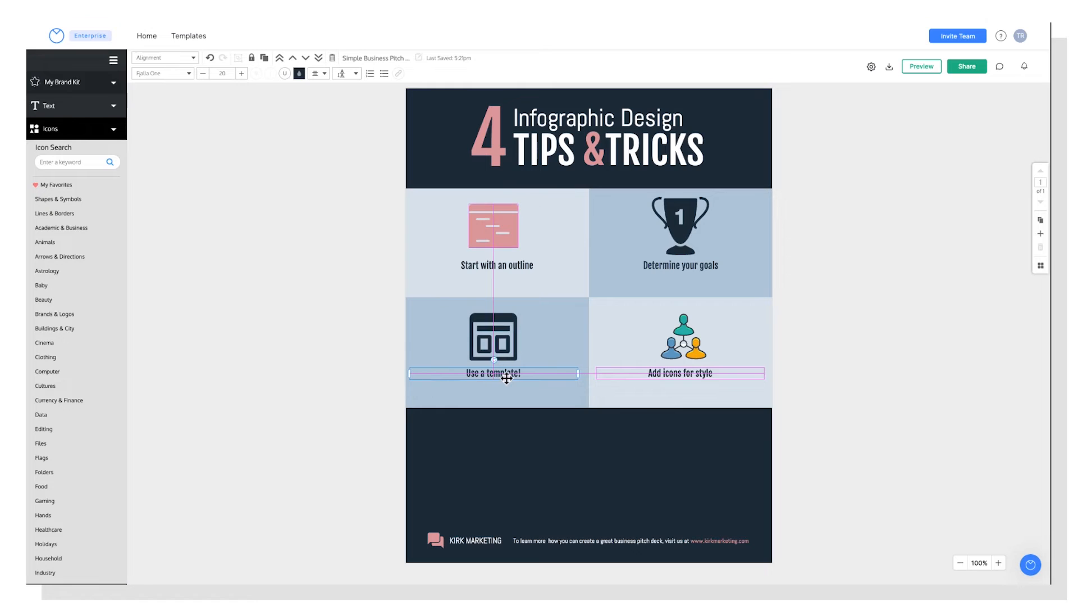
Replace the people icon in Add icons for style with a pink figure icon and deselect everything.
{"action": "left_click", "coordinate": [680, 342]}
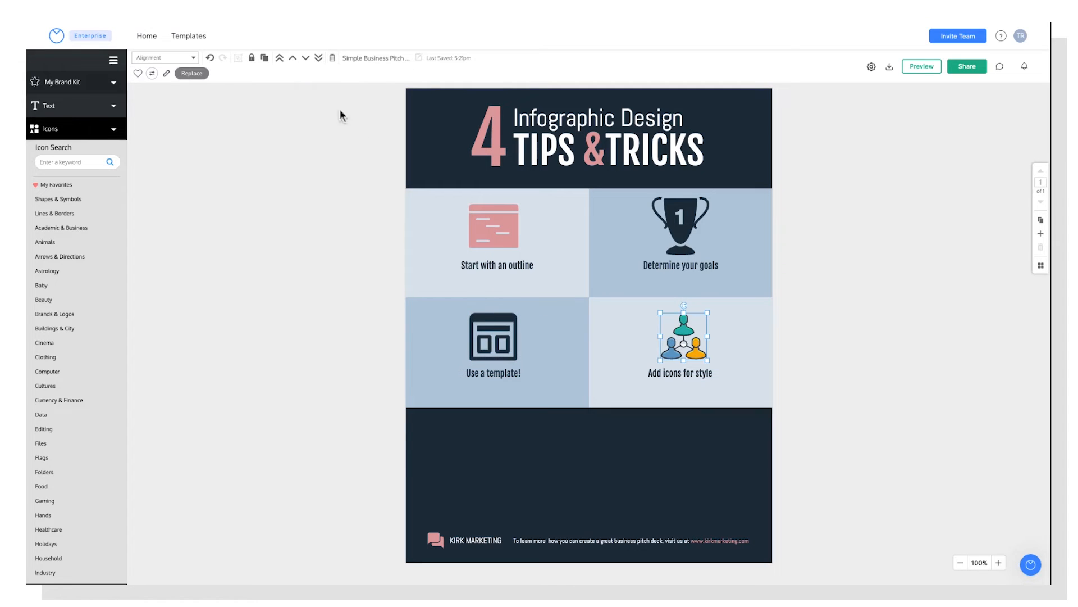
{"action": "left_click", "coordinate": [193, 73]}
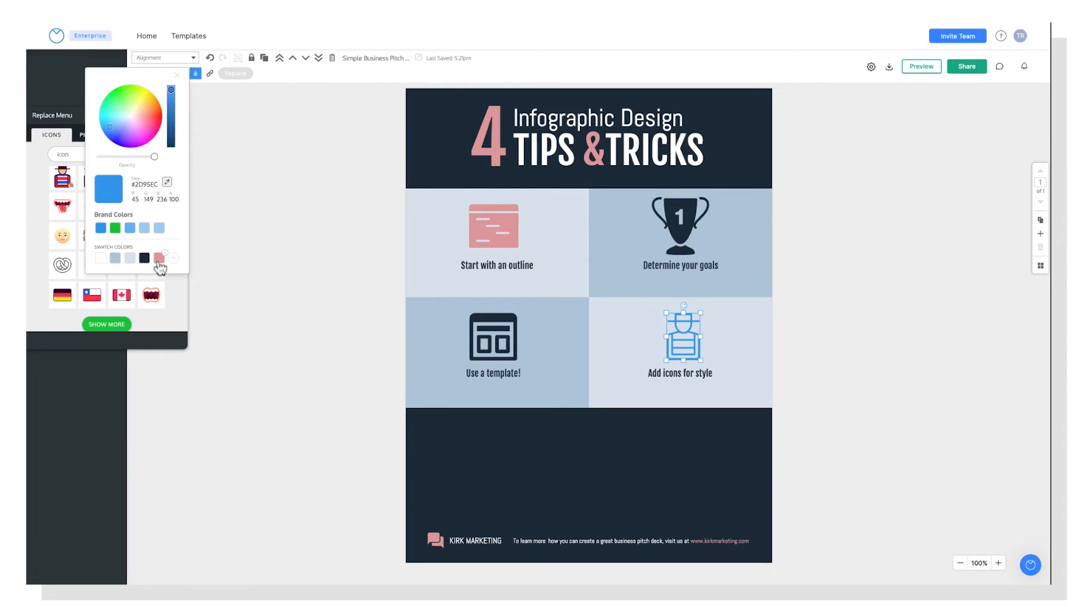
{"action": "left_click", "coordinate": [159, 258]}
{"action": "left_click", "coordinate": [888, 392]}
{"action": "left_click", "coordinate": [683, 337]}
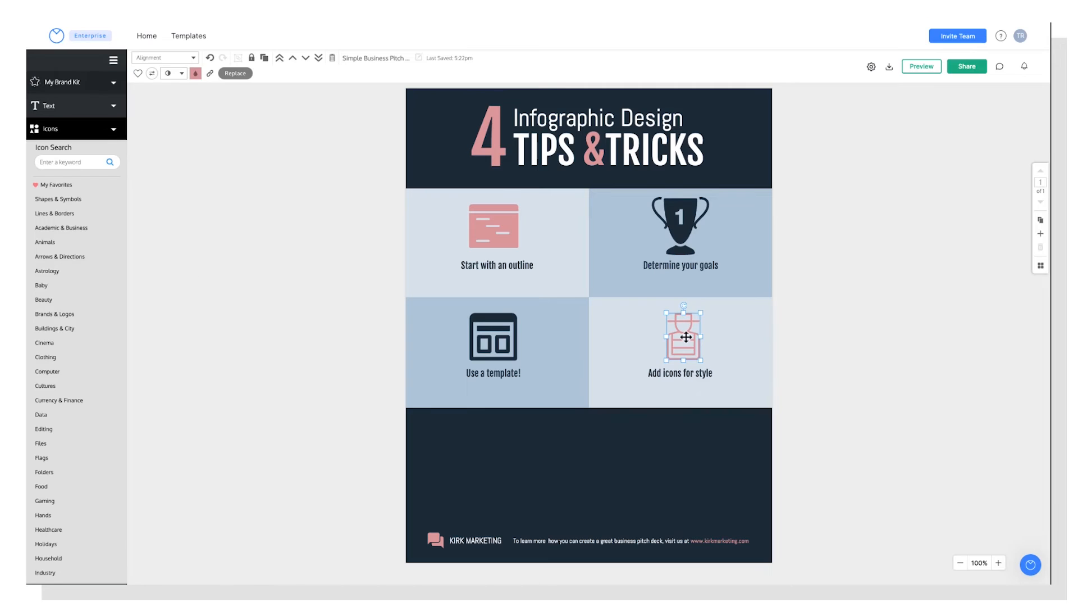
{"action": "left_click", "coordinate": [698, 374]}
{"action": "left_click", "coordinate": [894, 412]}
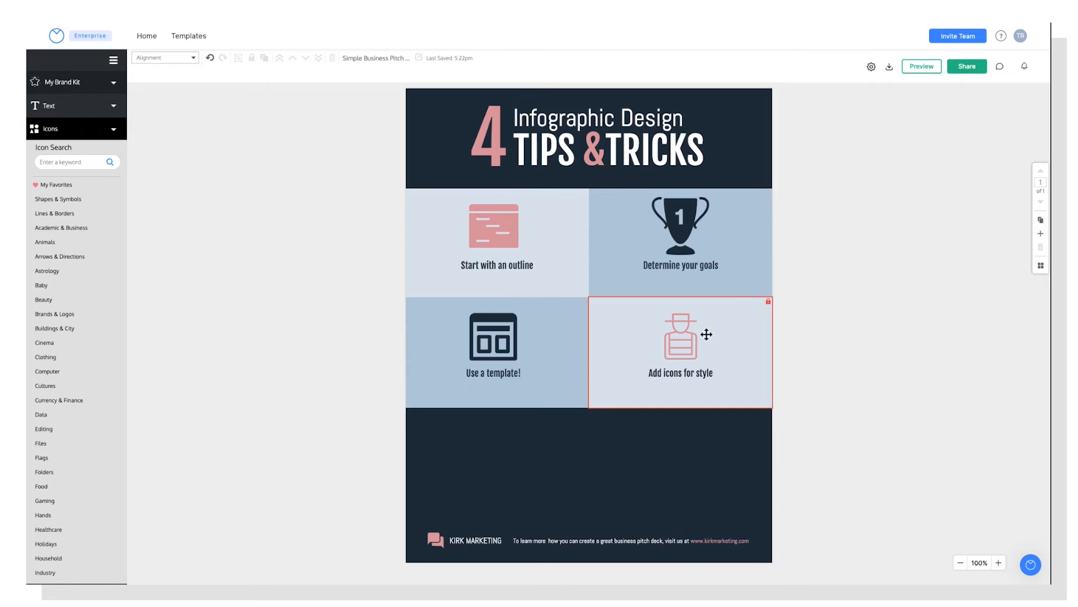
Search the stock Photos library for the keyword 'icon' instead of browsing Icons.
{"action": "left_click", "coordinate": [81, 132]}
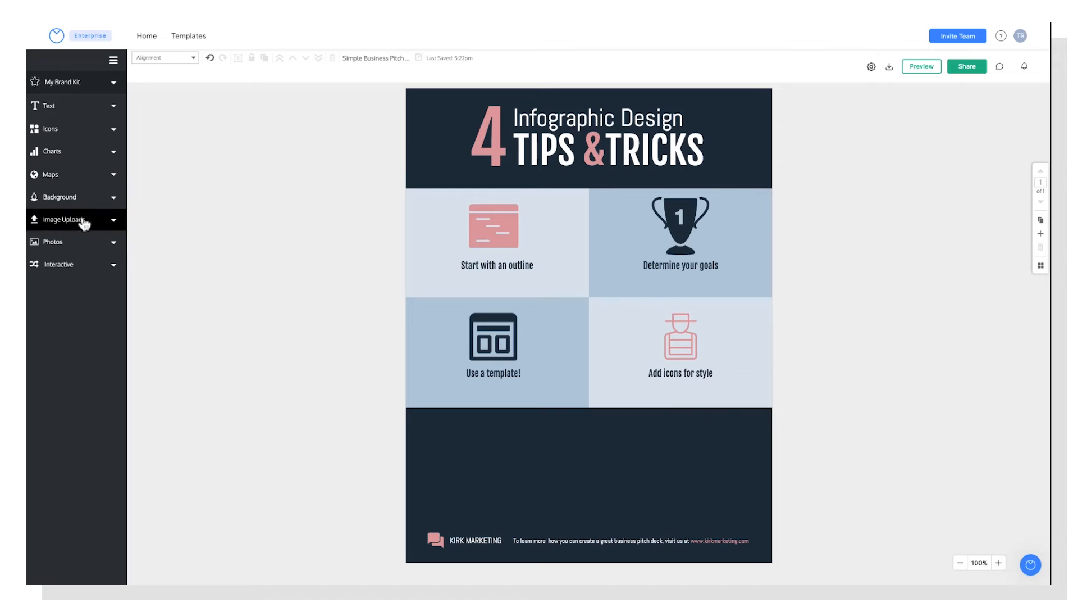
{"action": "left_click", "coordinate": [81, 242]}
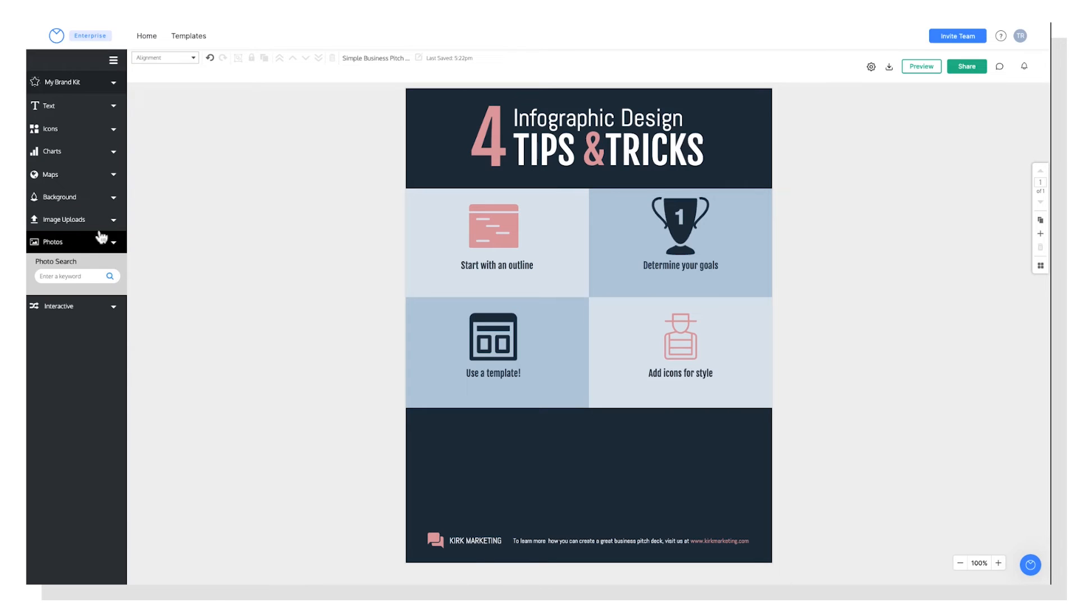
{"action": "left_click", "coordinate": [75, 276]}
{"action": "type", "text": "icon"}
{"action": "key", "text": "Return"}
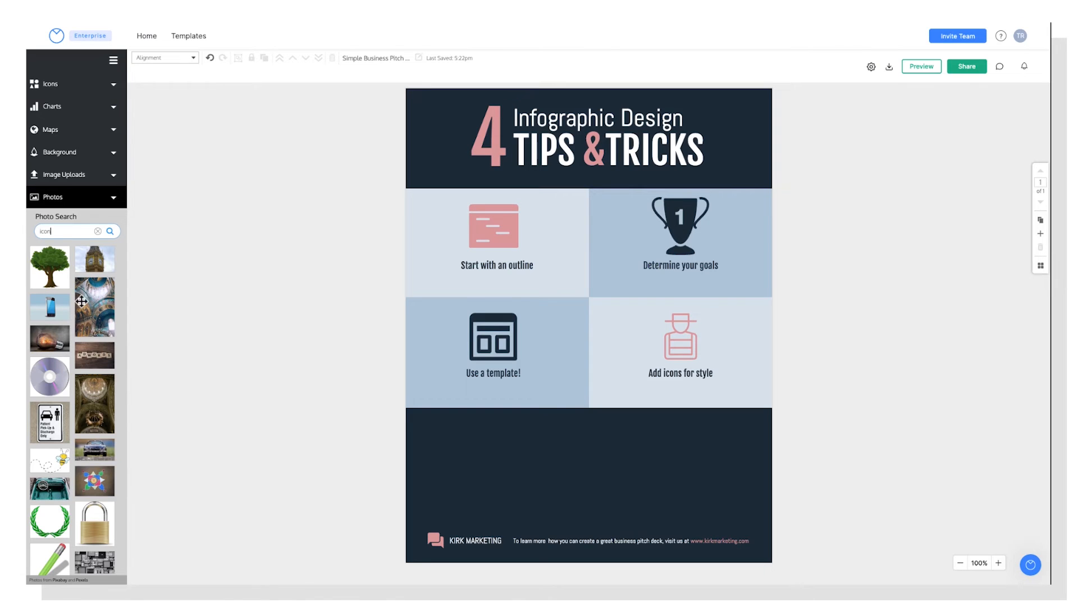
Place the uploaded video thumbnail over the tips grid, resize it, then remove it again.
{"action": "left_click", "coordinate": [91, 182]}
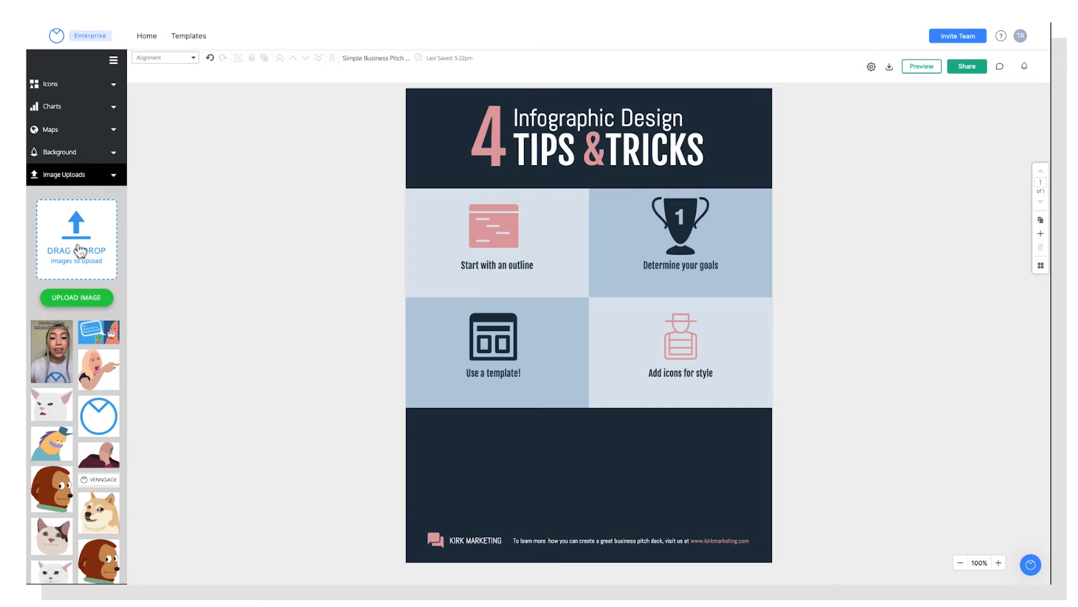
{"action": "left_click", "coordinate": [55, 349]}
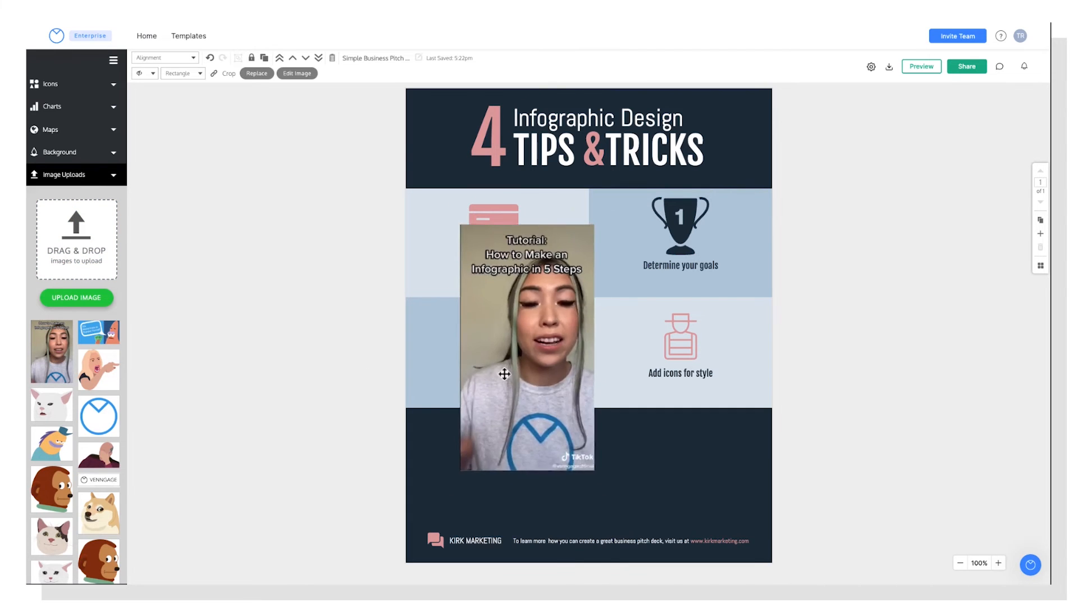
{"action": "left_click_drag", "start_coordinate": [522, 363], "coordinate": [602, 328]}
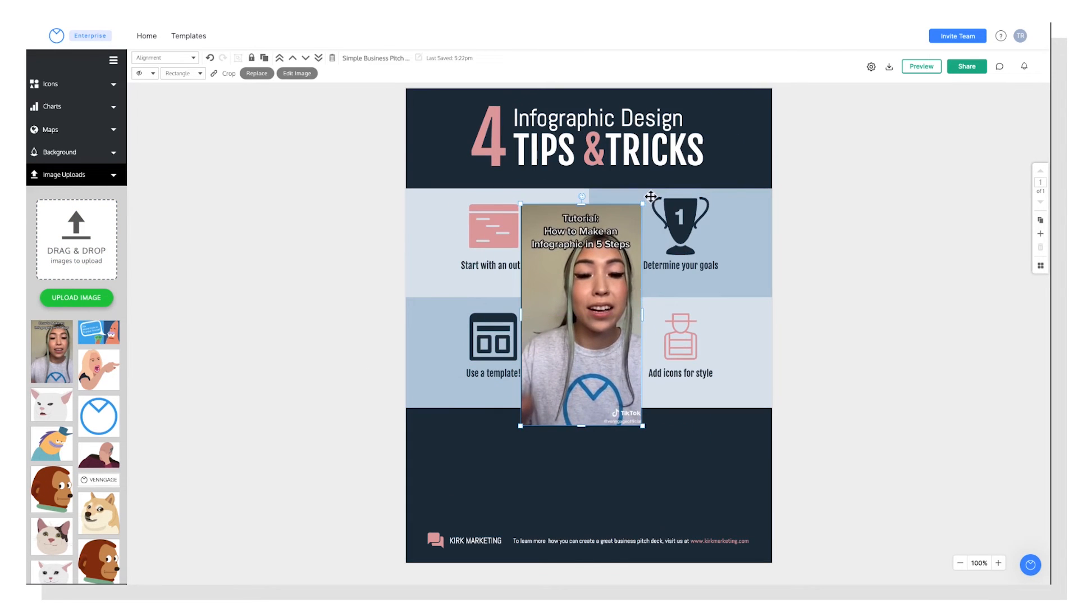
{"action": "left_click_drag", "start_coordinate": [645, 204], "coordinate": [604, 274]}
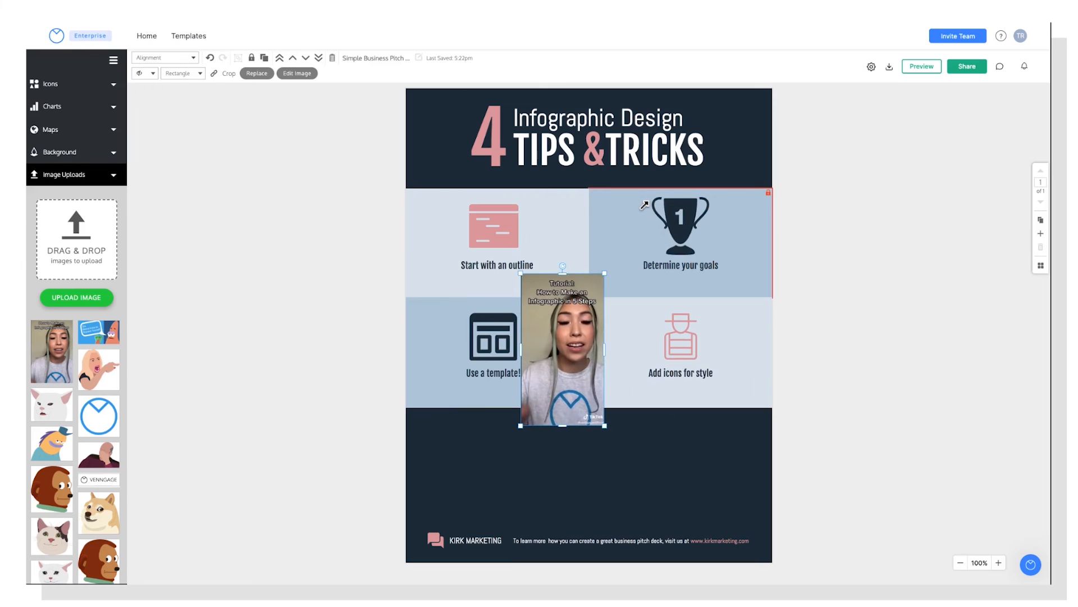
{"action": "key", "text": "Delete"}
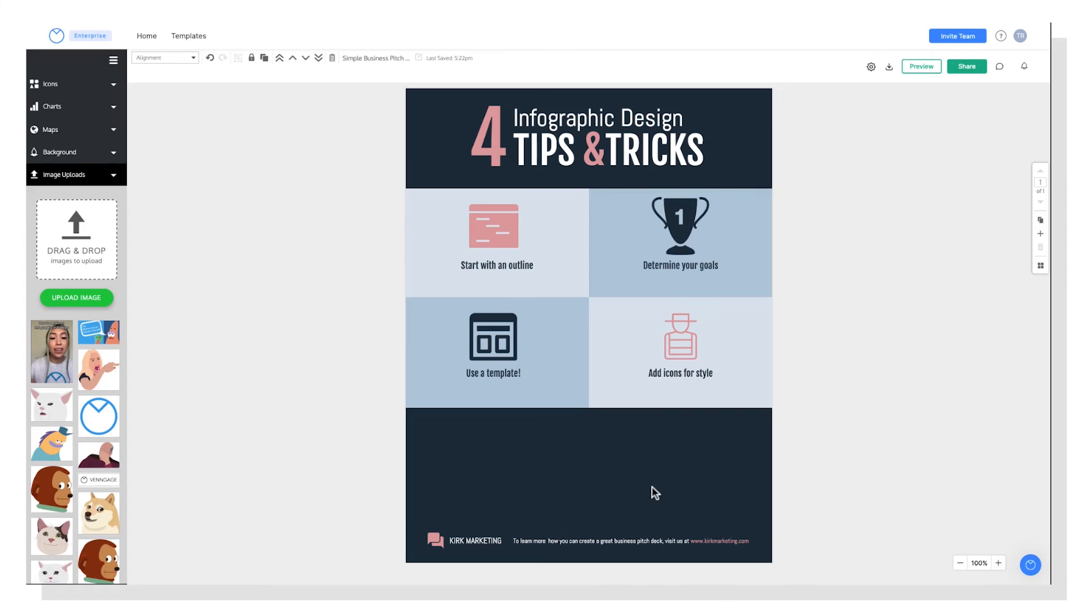
Delete the KIRK MARKETING label and the pink speech-bubble icon from the footer.
{"action": "left_click", "coordinate": [487, 542]}
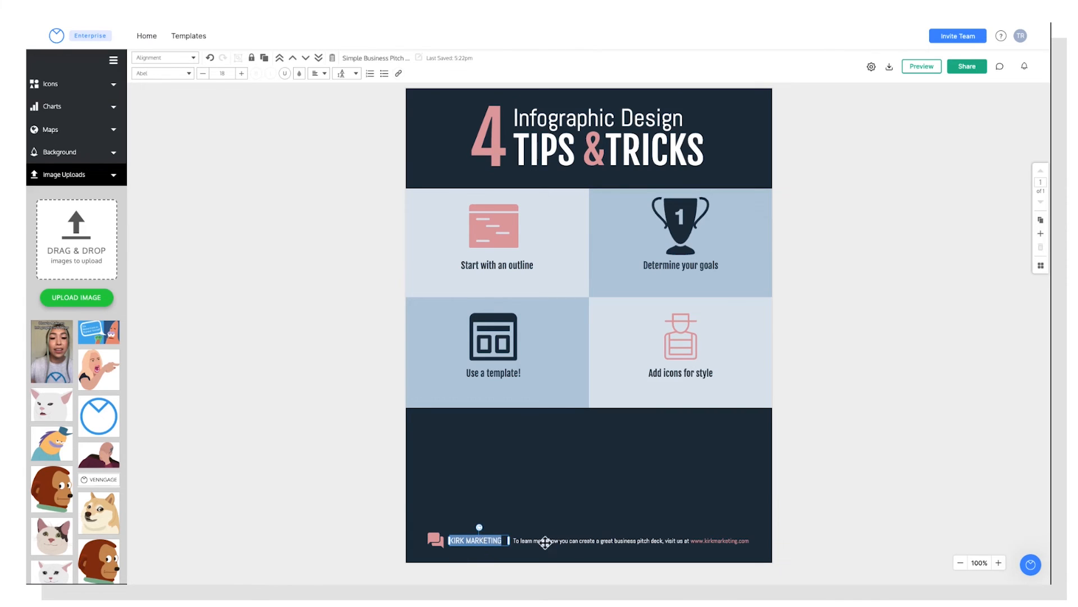
{"action": "key", "text": "Delete"}
{"action": "left_click", "coordinate": [435, 541]}
{"action": "key", "text": "Delete"}
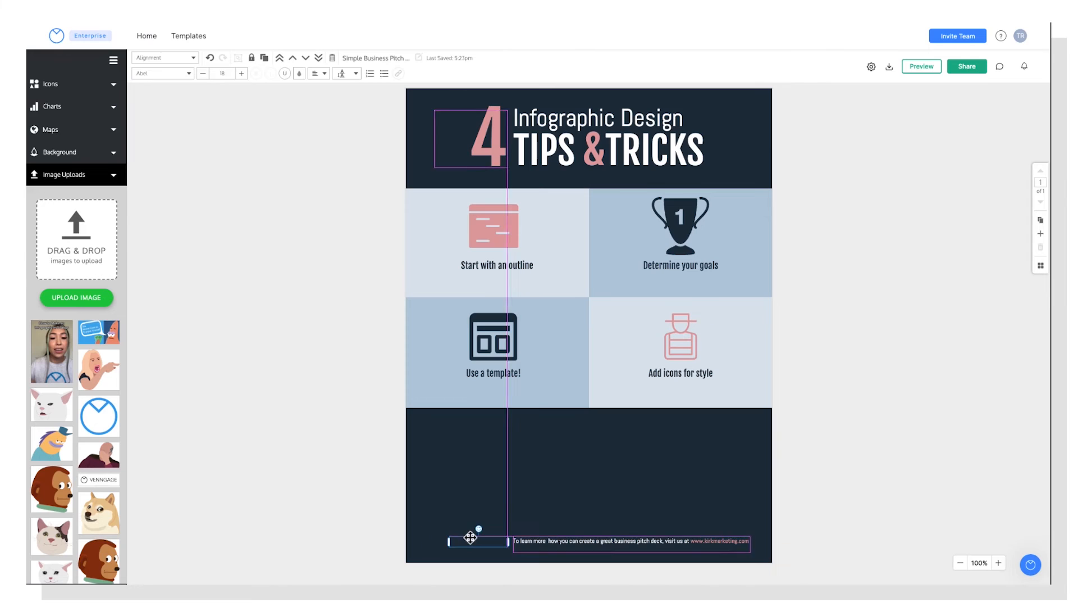
Move the 'To learn more' footer sentence up to sit just below the tips grid.
{"action": "left_click", "coordinate": [489, 558]}
{"action": "left_click_drag", "start_coordinate": [600, 542], "coordinate": [609, 426]}
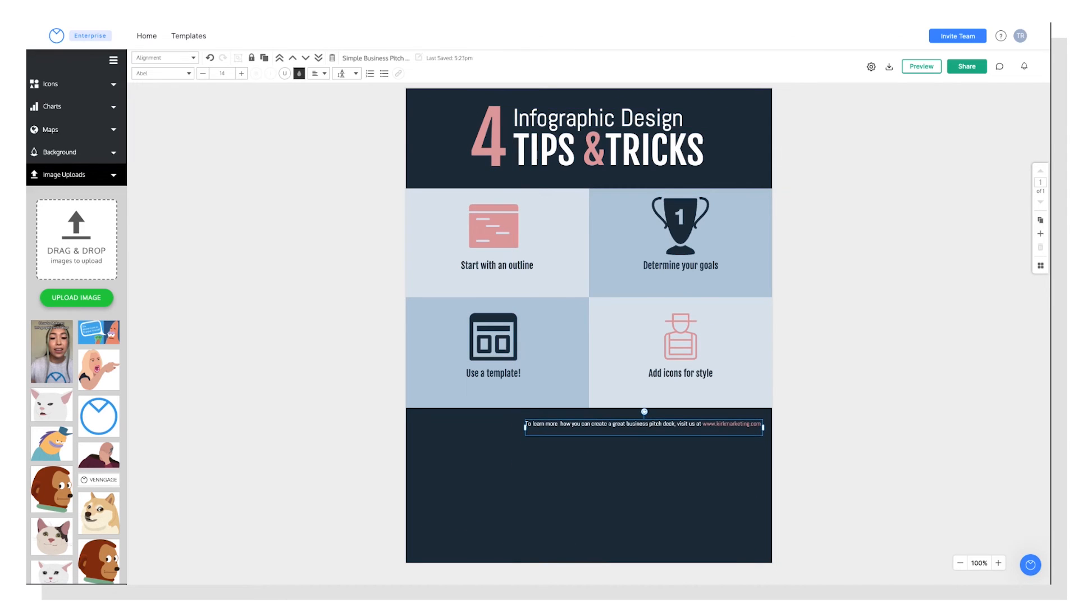
{"action": "left_click", "coordinate": [952, 330]}
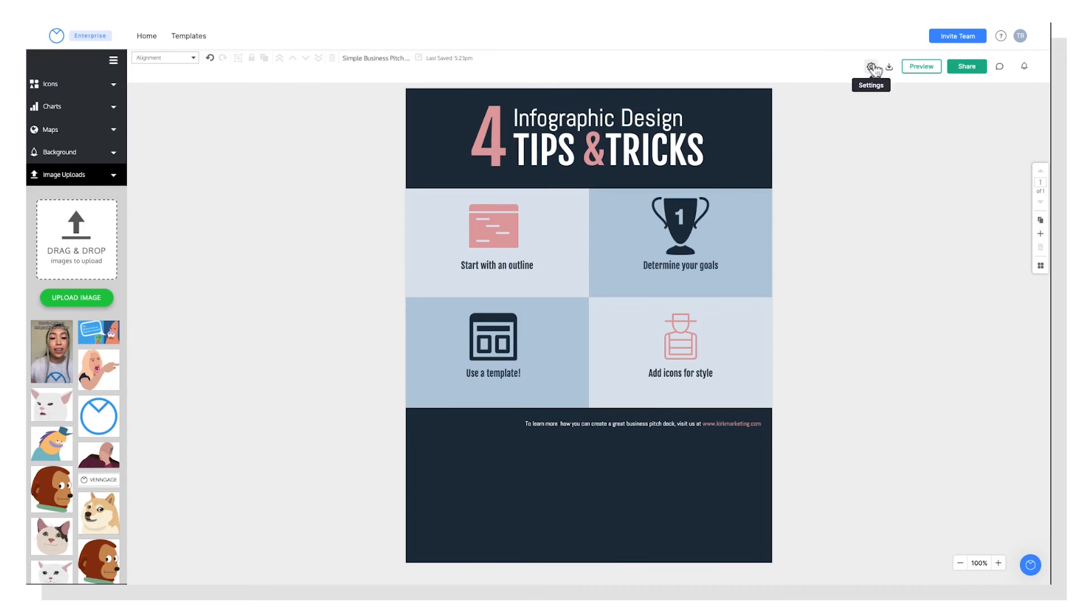
Reduce the custom page height so the page ends just below the footer sentence.
{"action": "left_click", "coordinate": [872, 67]}
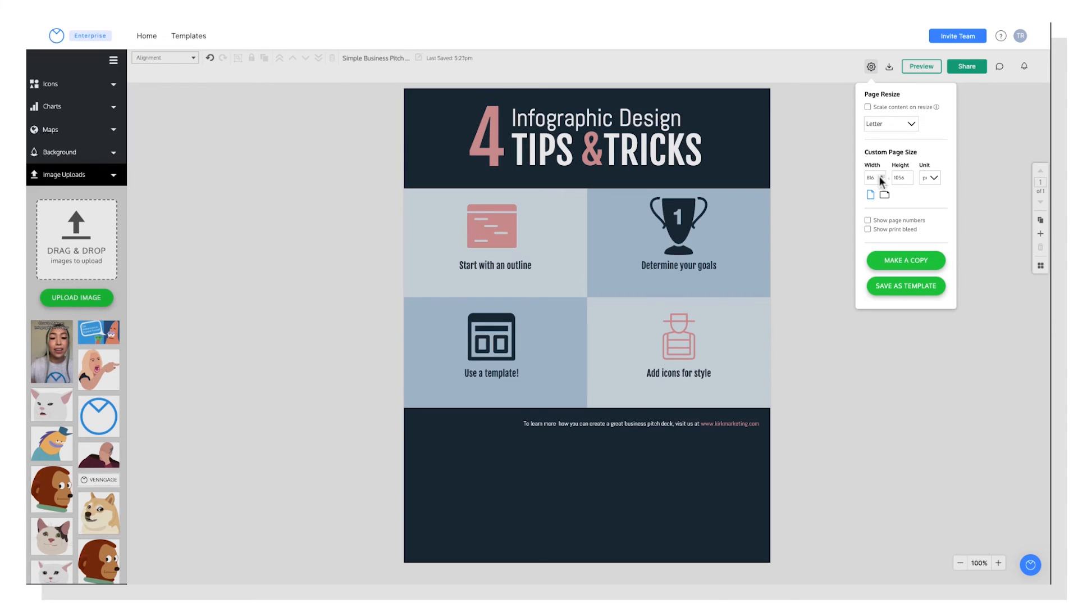
{"action": "mouse_move", "coordinate": [903, 178]}
{"action": "left_click", "coordinate": [905, 178]}
{"action": "left_click", "coordinate": [909, 181]}
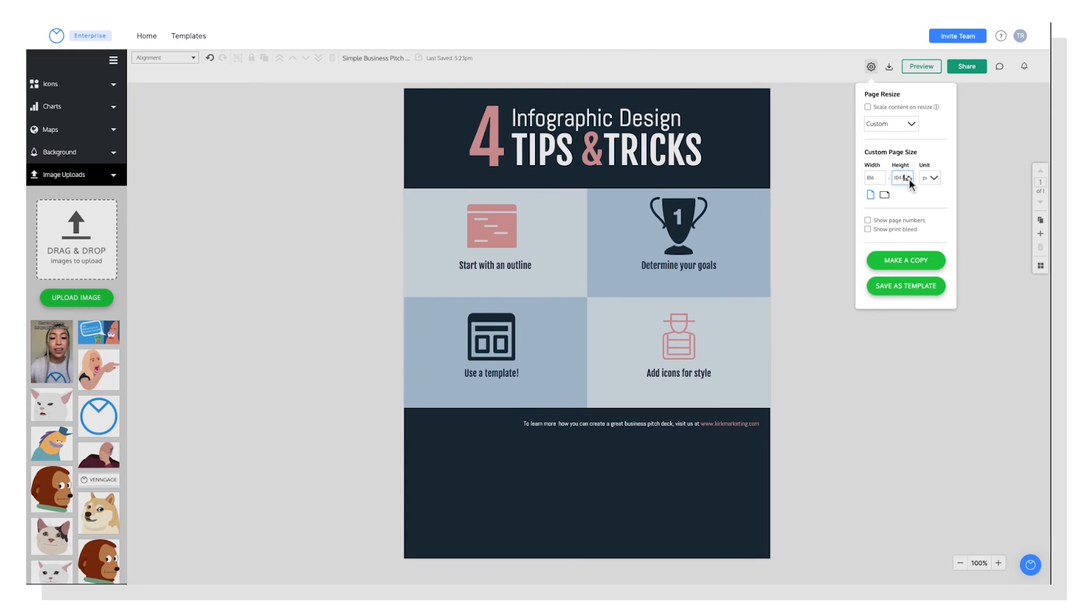
{"action": "left_click", "coordinate": [908, 181]}
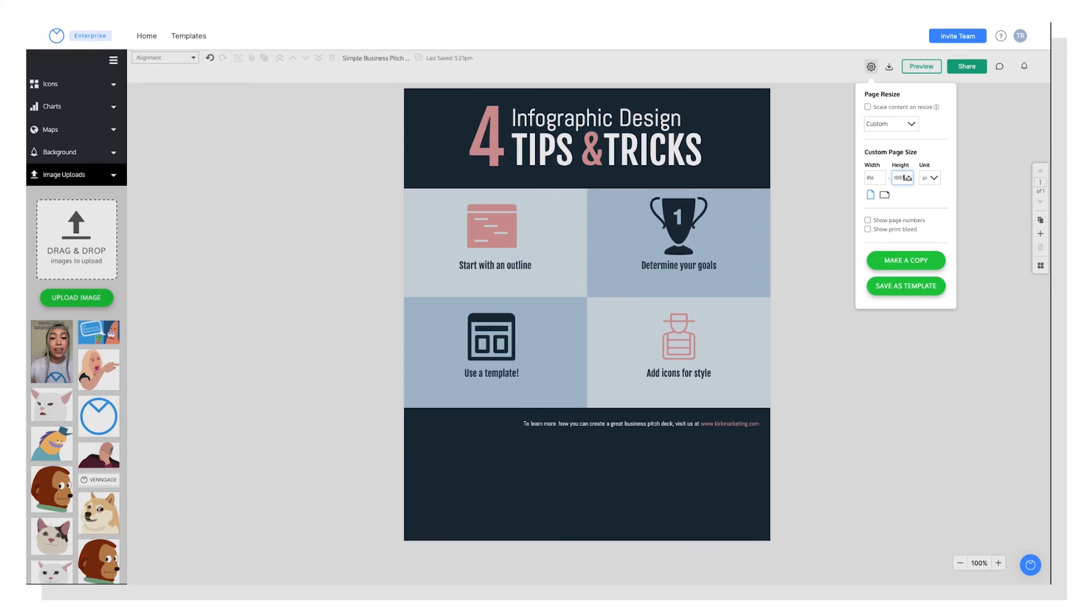
{"action": "left_click", "coordinate": [909, 180]}
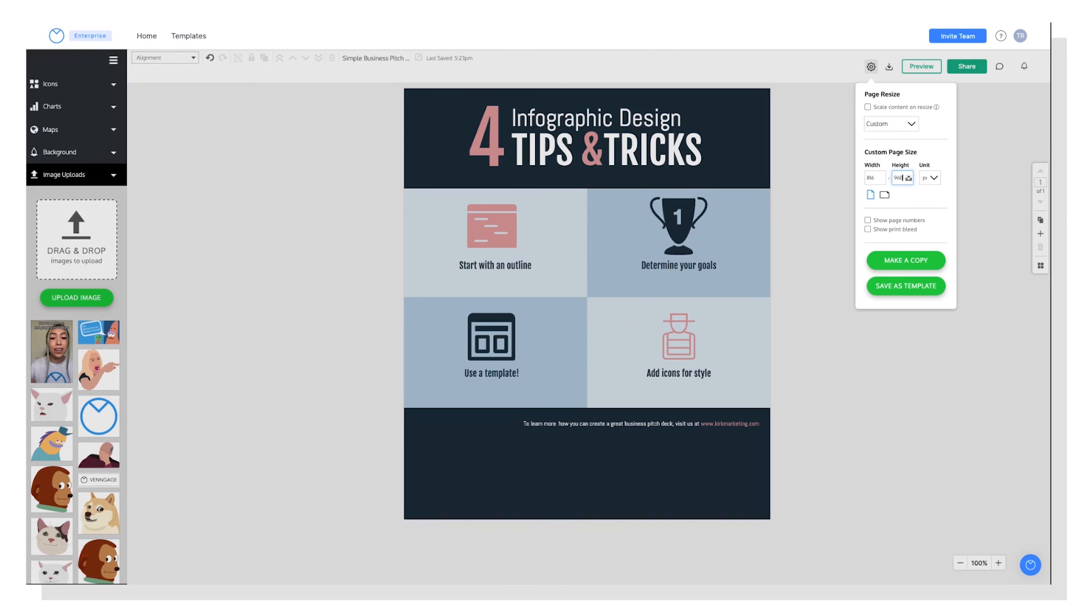
{"action": "left_click", "coordinate": [909, 181]}
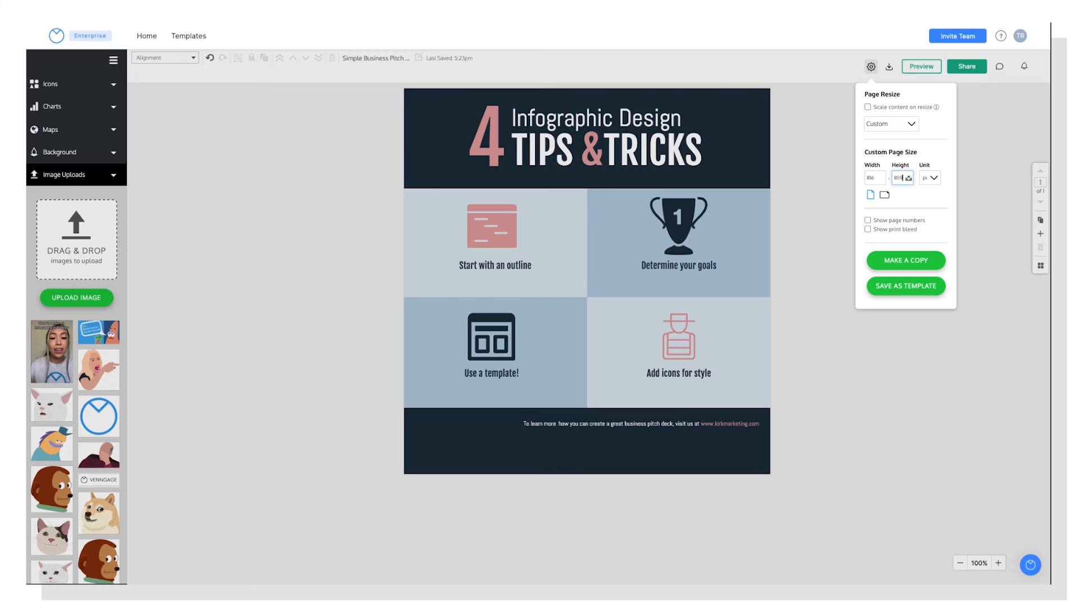
{"action": "left_click", "coordinate": [578, 421]}
{"action": "double_click", "coordinate": [572, 424]}
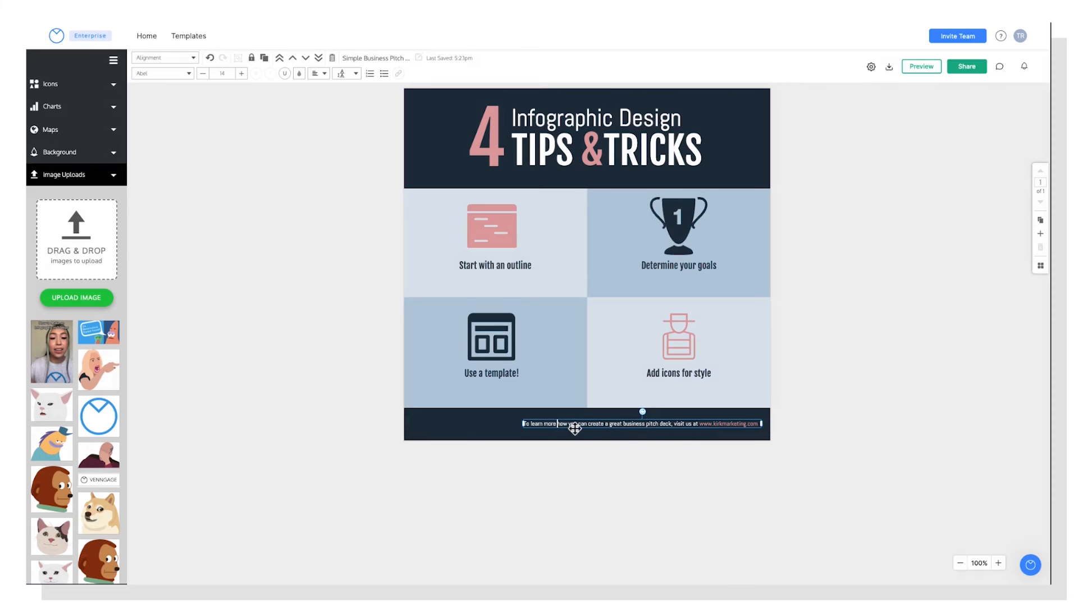
{"action": "type", "text": "about"}
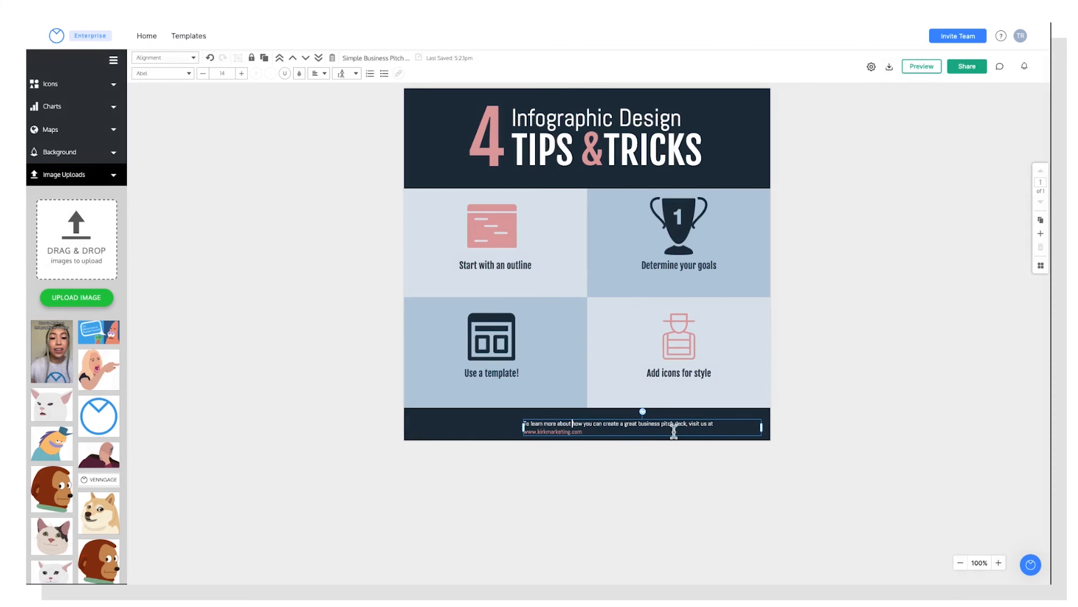
{"action": "left_click_drag", "start_coordinate": [692, 424], "coordinate": [641, 424]}
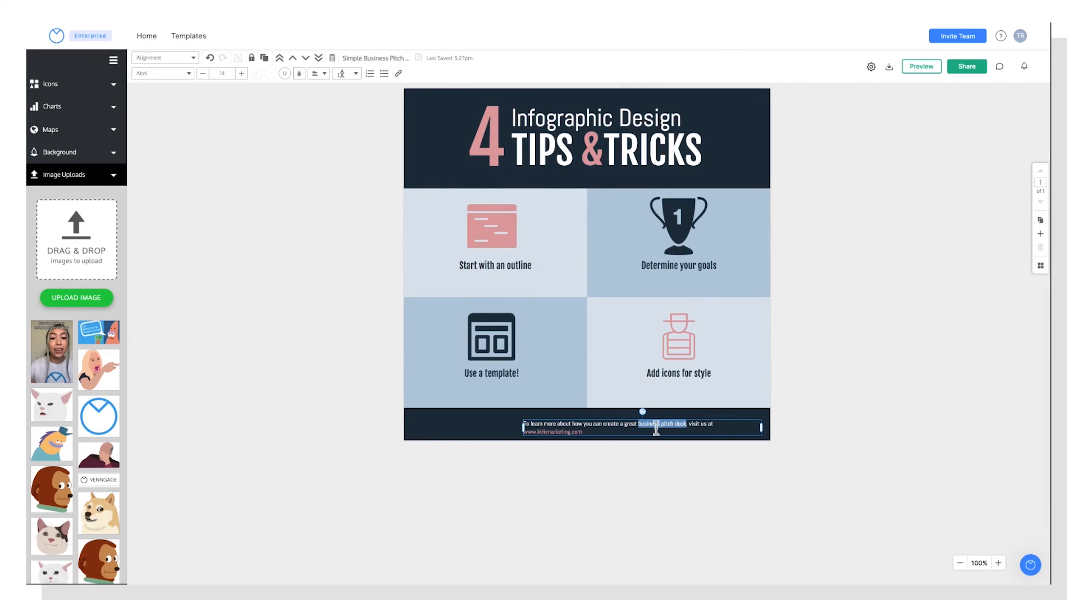
{"action": "type", "text": "infographic"}
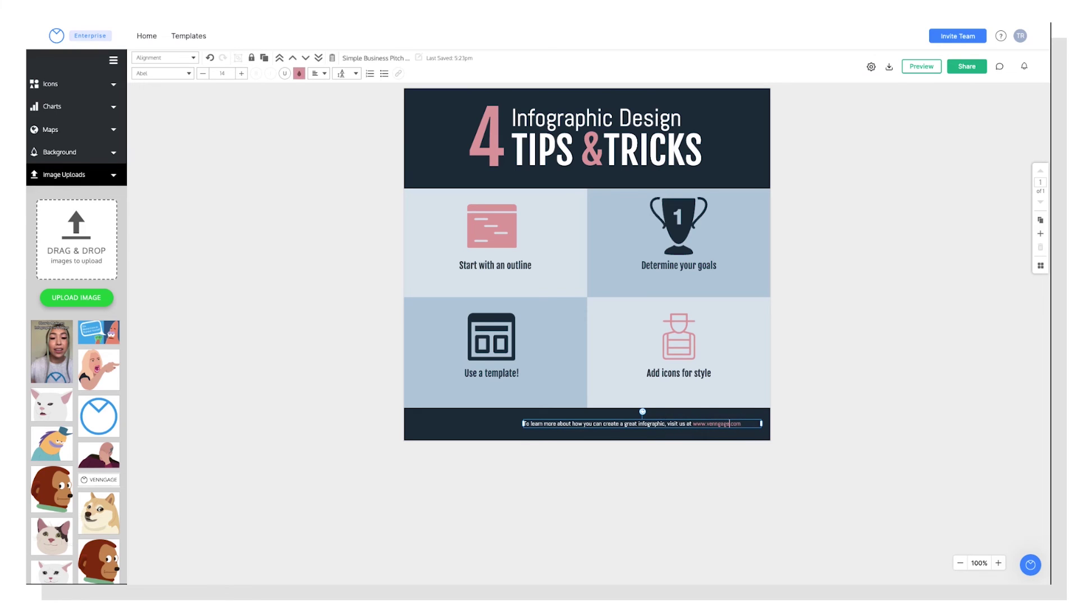
{"action": "key", "text": "Escape"}
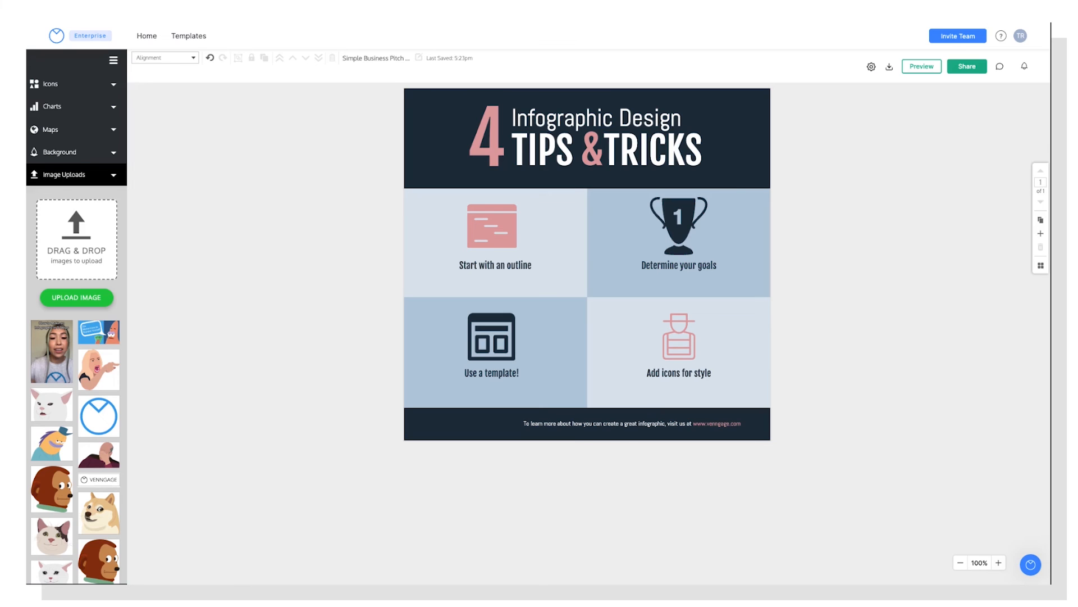
Try a light blue-grey background and a triangle pattern, then settle on plain dark navy.
{"action": "left_click", "coordinate": [63, 152]}
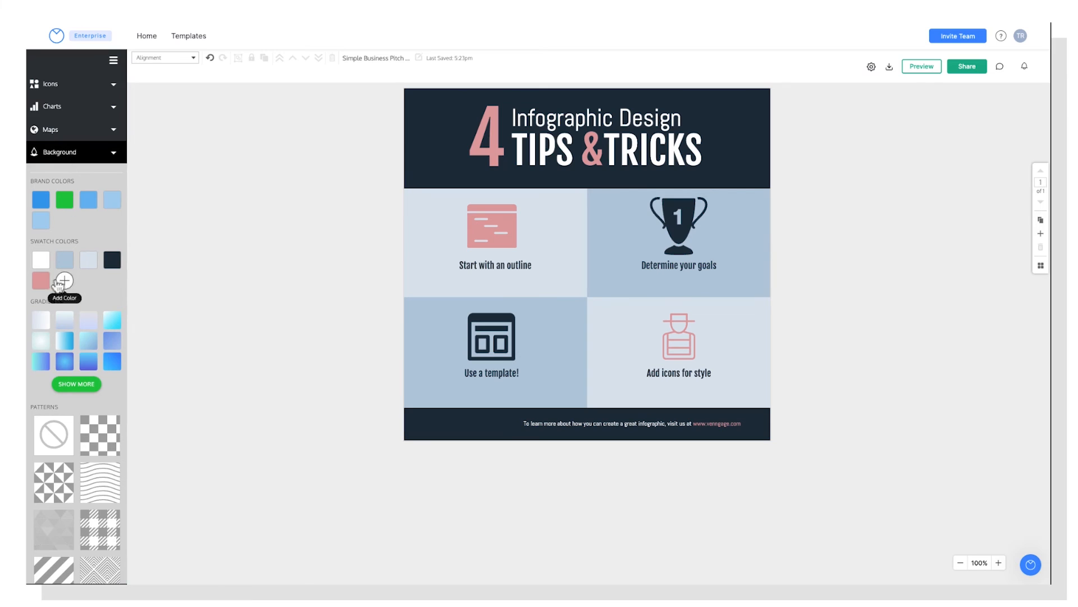
{"action": "mouse_move", "coordinate": [87, 260]}
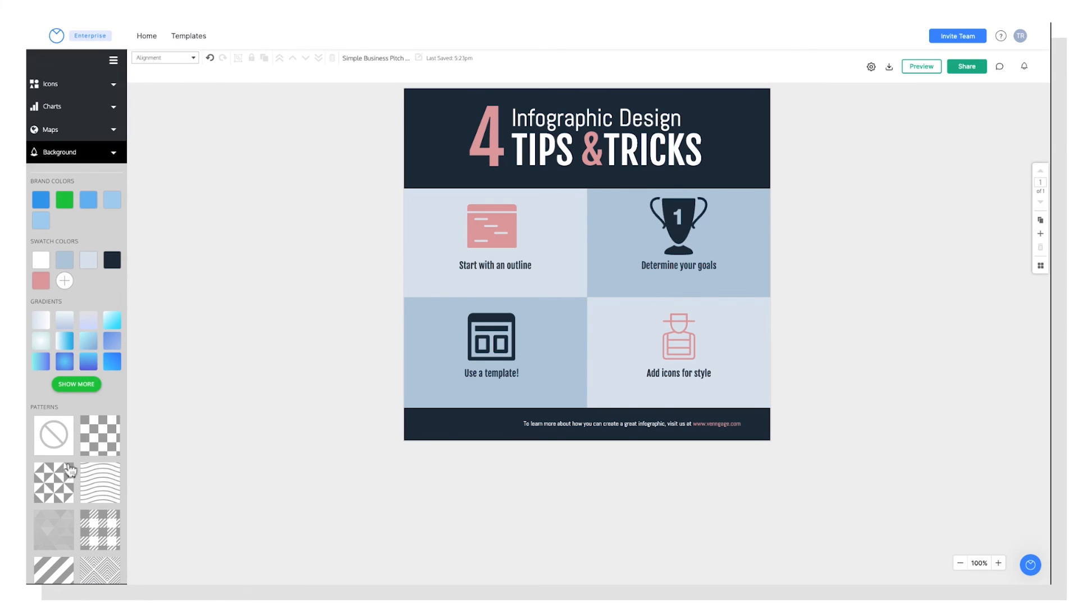
{"action": "left_click", "coordinate": [65, 261]}
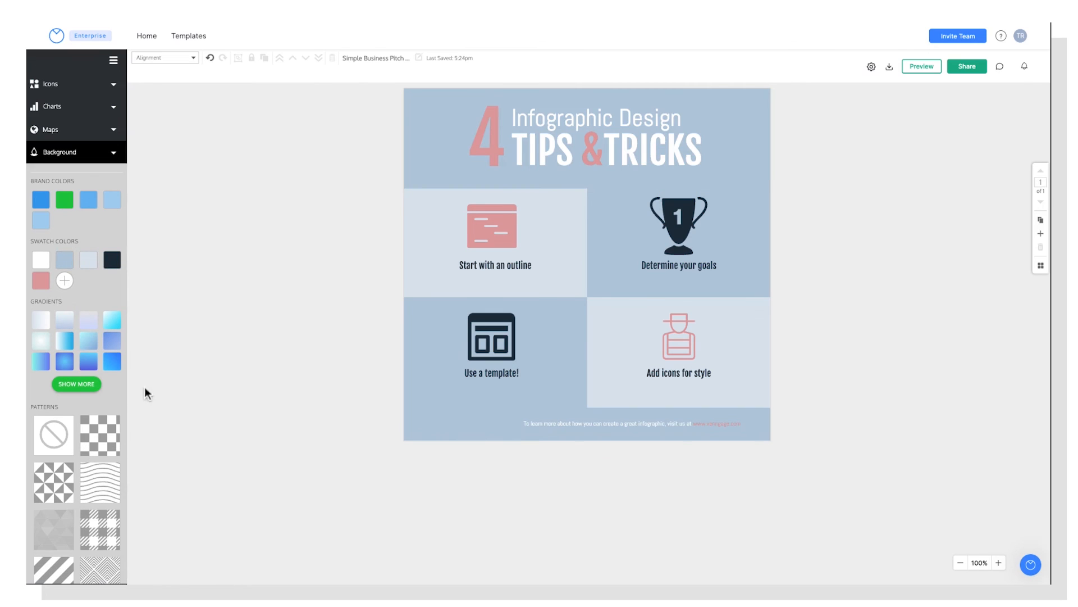
{"action": "left_click", "coordinate": [53, 483]}
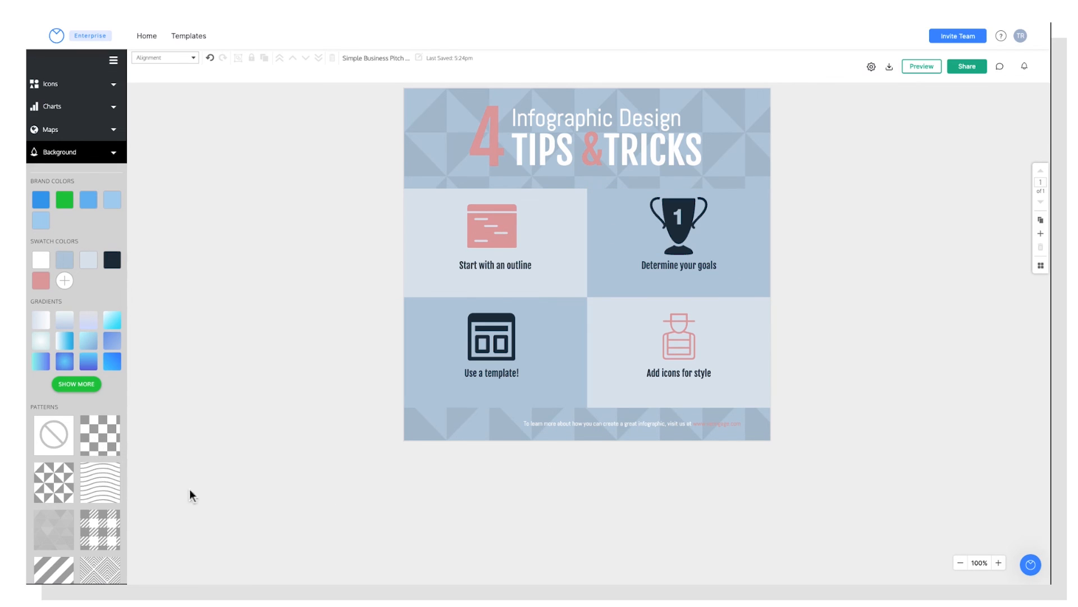
{"action": "left_click", "coordinate": [53, 436]}
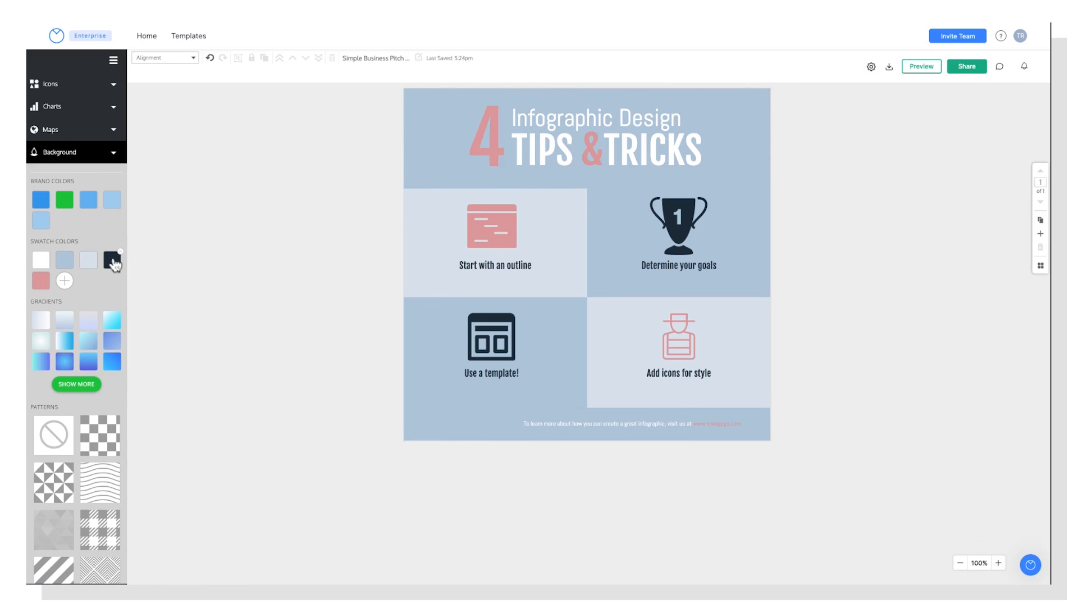
{"action": "left_click", "coordinate": [111, 260]}
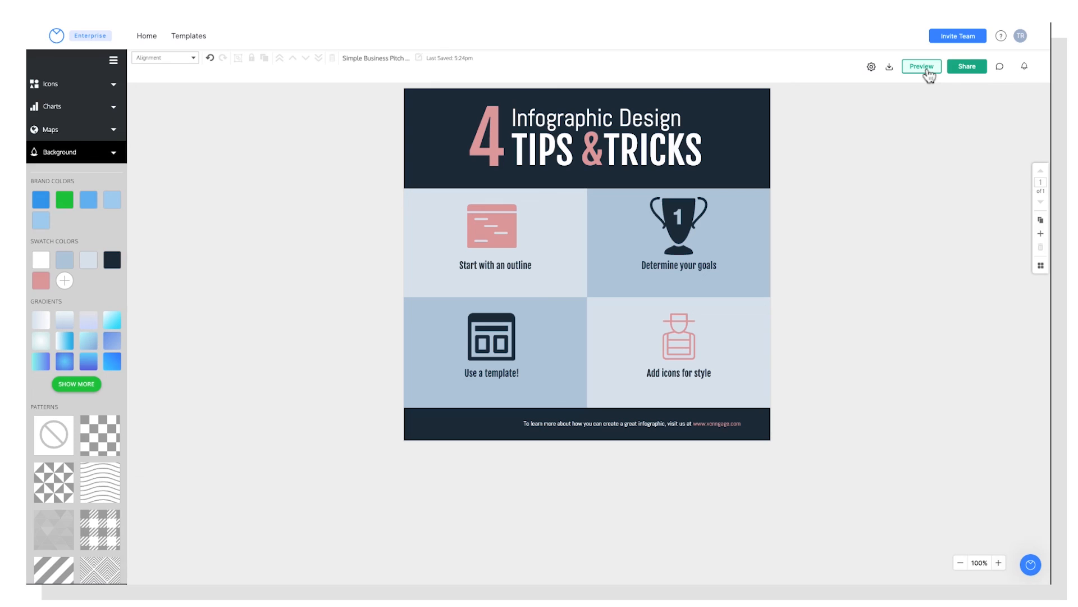
{"action": "left_click", "coordinate": [967, 67]}
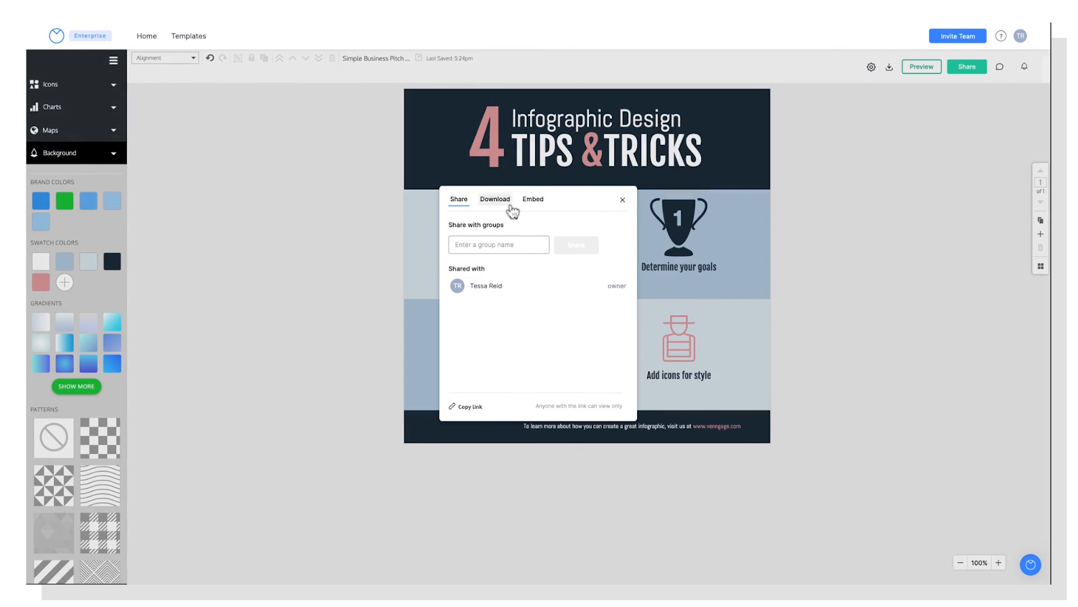
{"action": "left_click", "coordinate": [578, 403]}
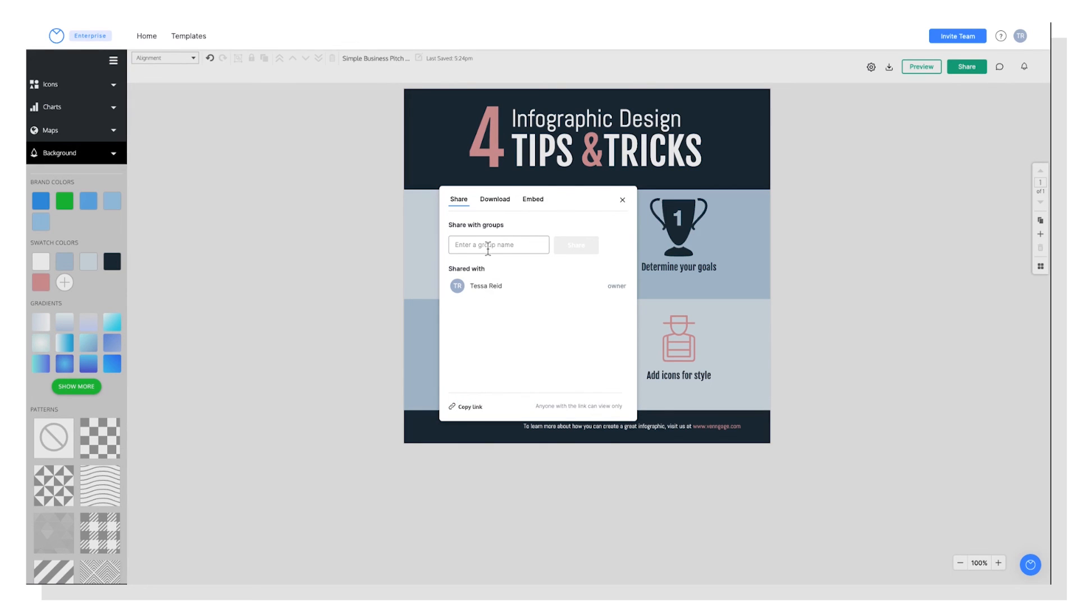
{"action": "left_click", "coordinate": [495, 199]}
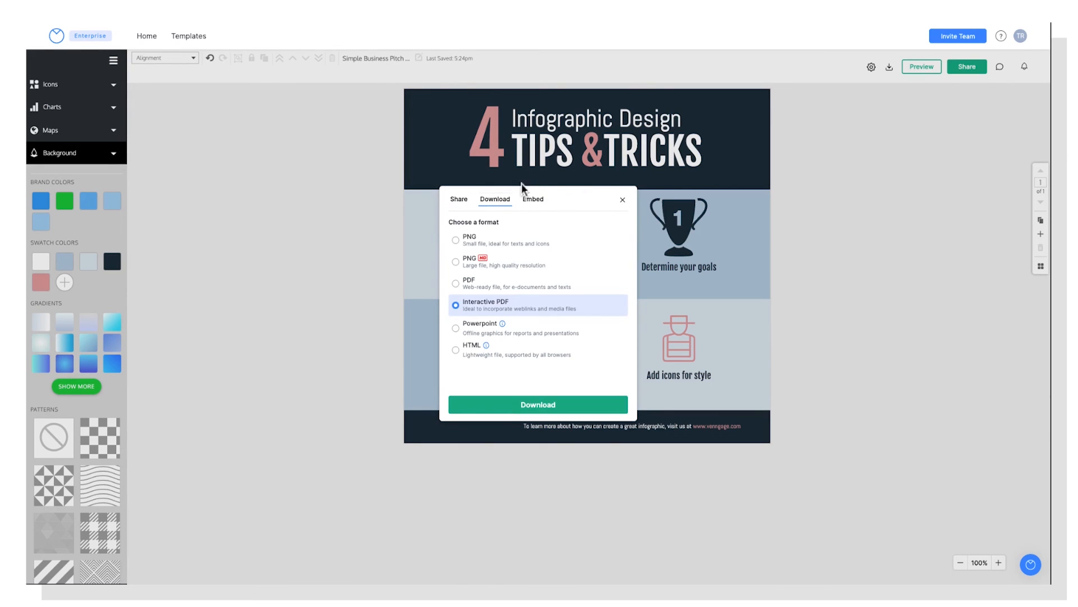
{"action": "left_click", "coordinate": [533, 199]}
{"action": "left_click", "coordinate": [494, 199]}
{"action": "left_click", "coordinate": [460, 199]}
{"action": "left_click", "coordinate": [622, 199]}
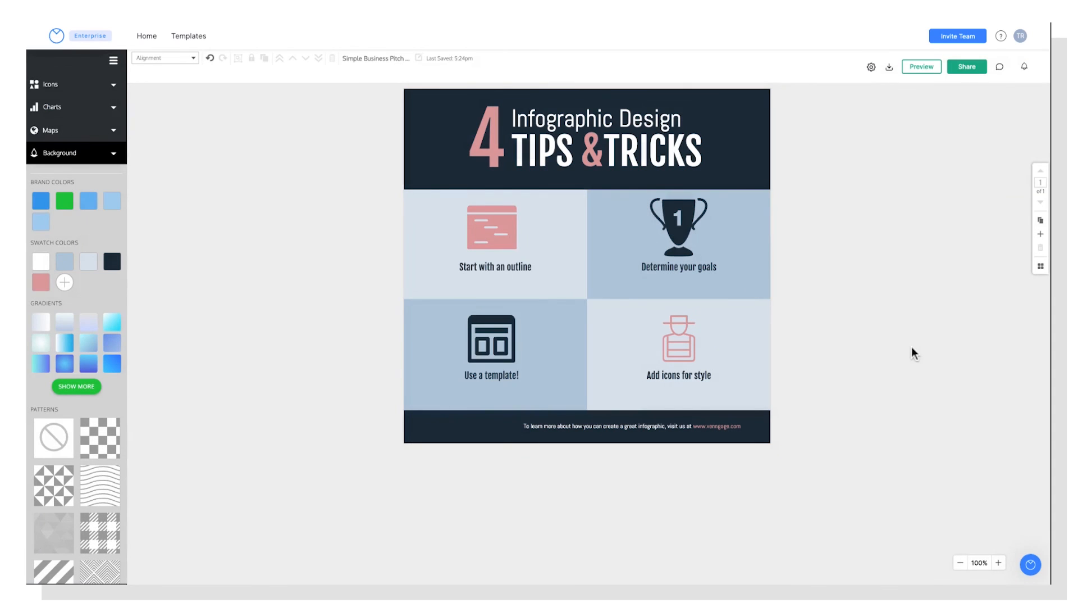